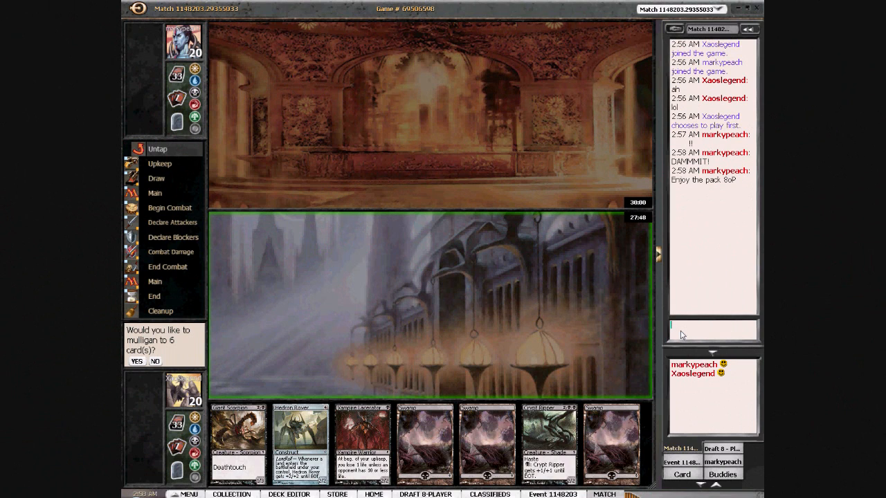
- Send chat replies conceding the opponent may have the edge, then keep the seven-card hand
{"action": "key", "text": "Return"}
{"action": "type", "text": "u may ha"}
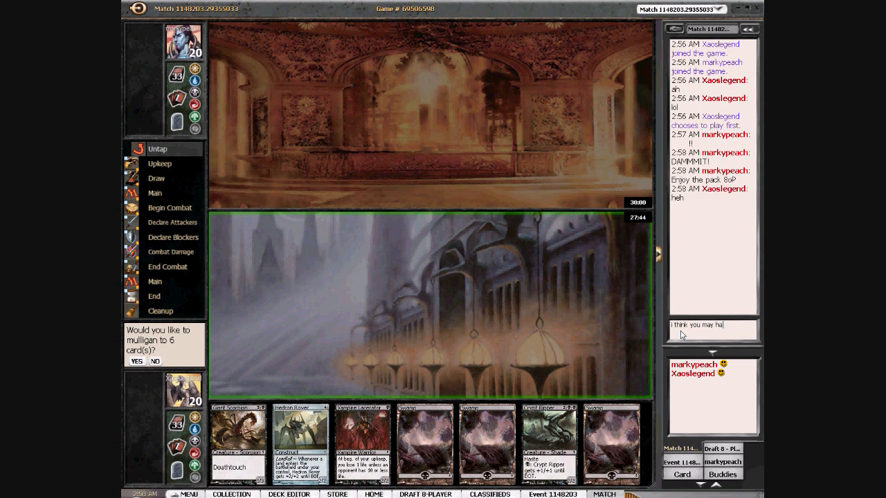
{"action": "type", "text": "ve the"}
{"action": "type", "text": "dge"}
{"action": "key", "text": "Return"}
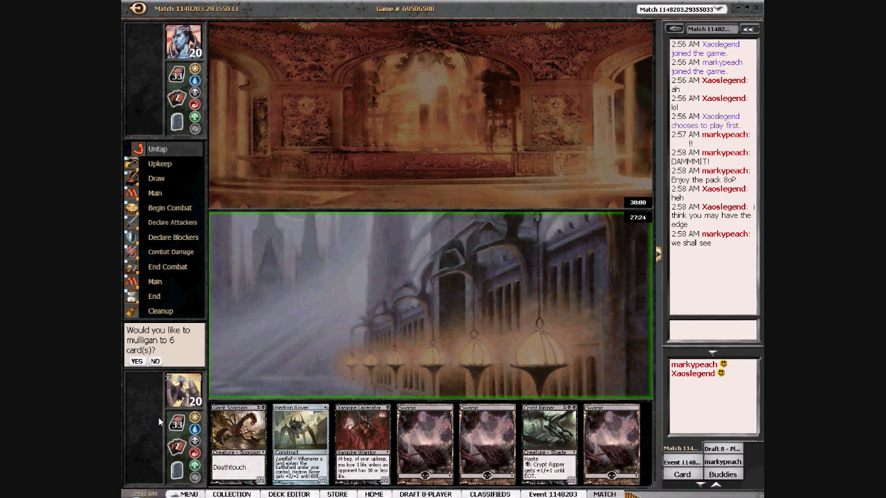
{"action": "left_click", "coordinate": [155, 362]}
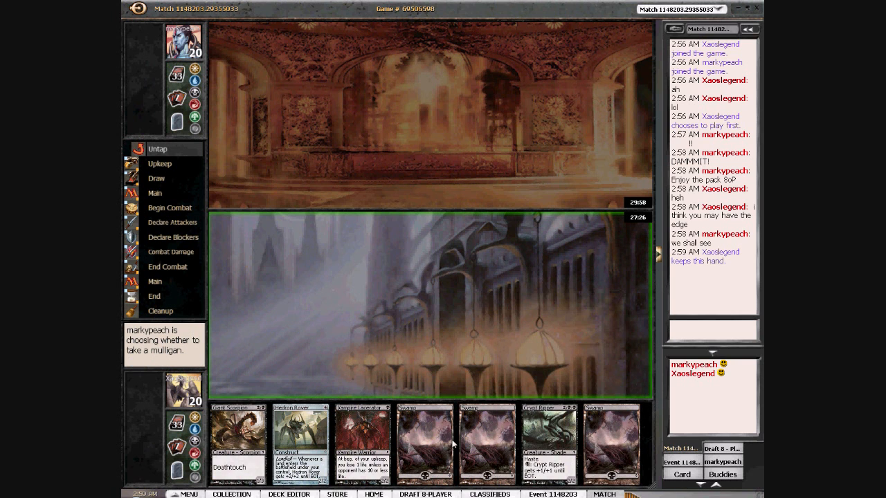
{"action": "mouse_move", "coordinate": [362, 443]}
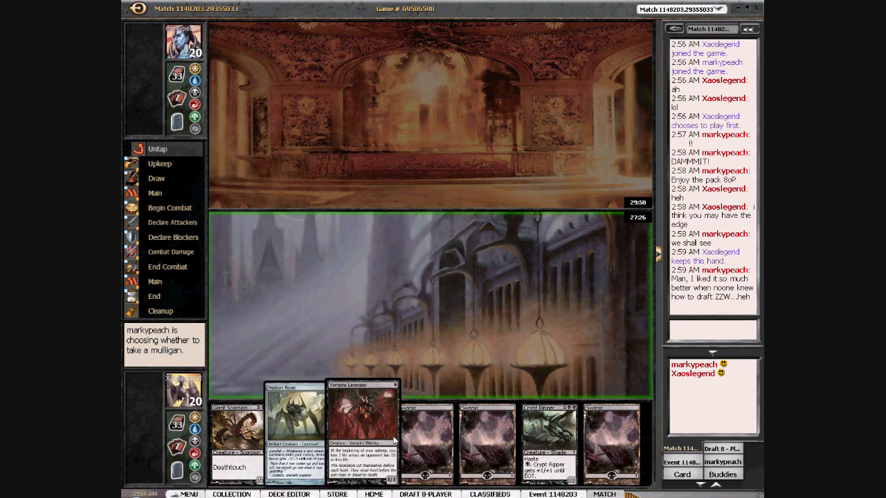
{"action": "left_click", "coordinate": [194, 363]}
- Play a Swamp, cast Vampire Lacerator with it, and pass through combat to end turn one
{"action": "left_click", "coordinate": [195, 362]}
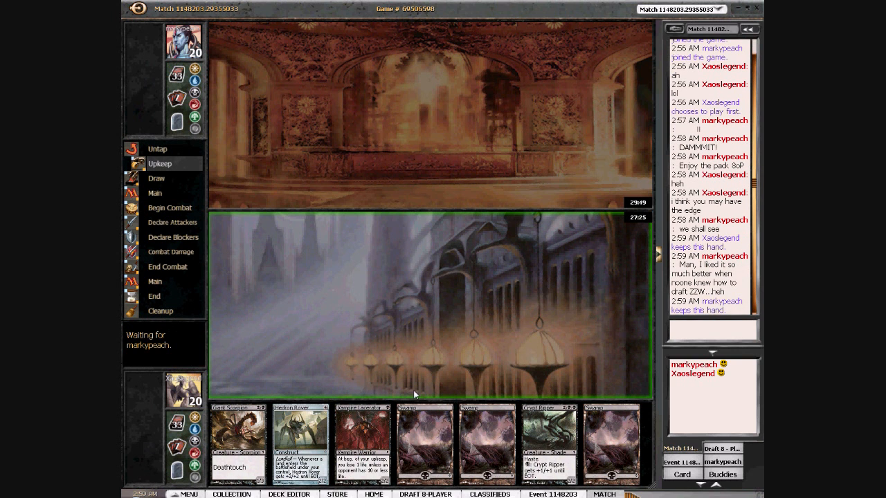
{"action": "left_click", "coordinate": [420, 434]}
{"action": "left_click", "coordinate": [253, 350]}
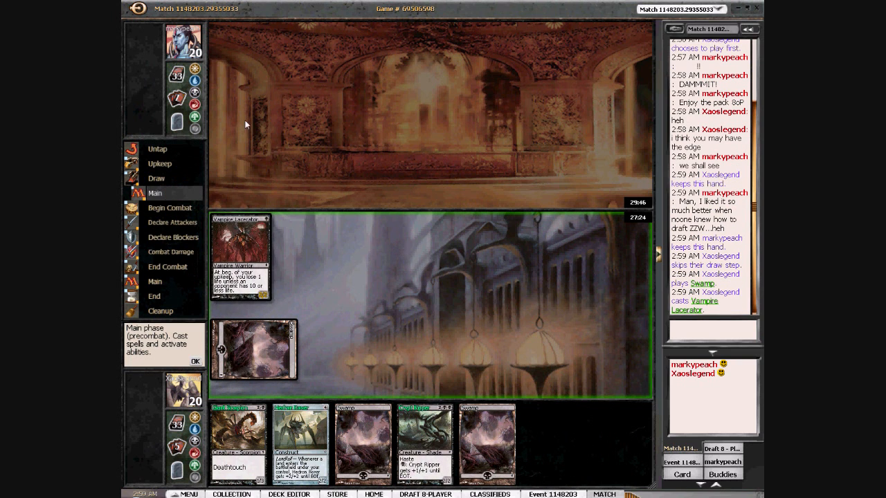
{"action": "left_click", "coordinate": [196, 361]}
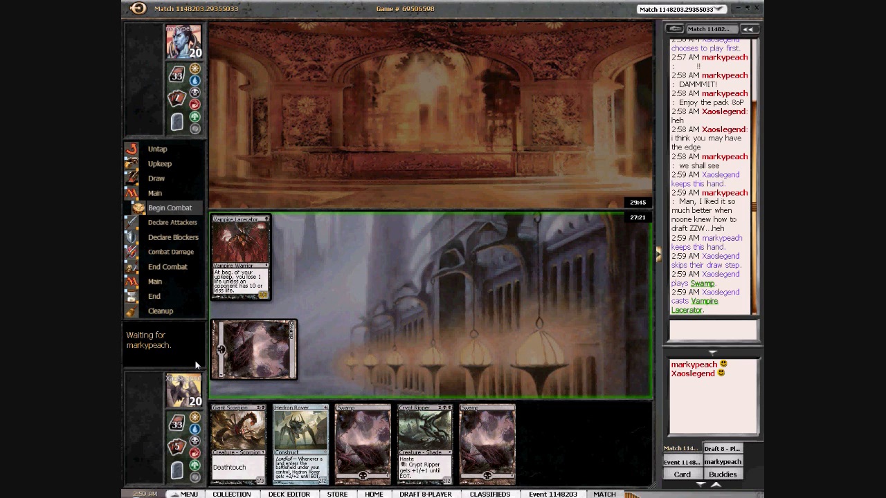
{"action": "left_click", "coordinate": [197, 361]}
{"action": "left_click", "coordinate": [197, 366]}
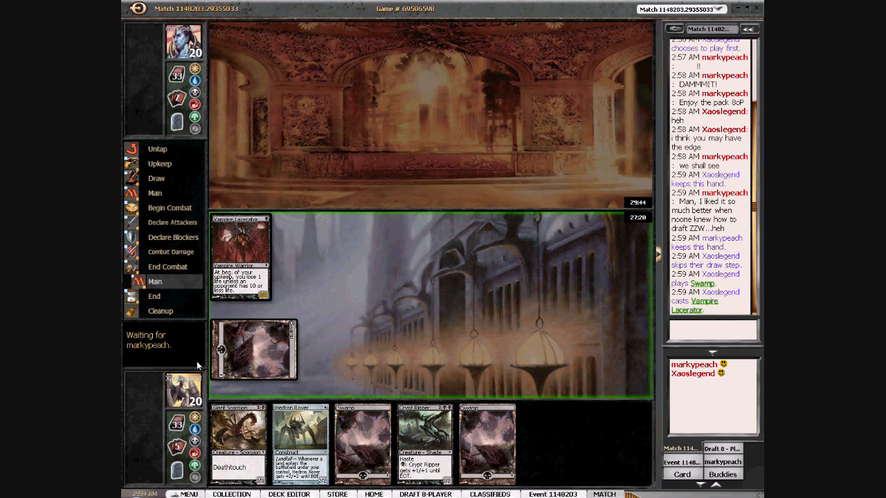
{"action": "left_click", "coordinate": [197, 365]}
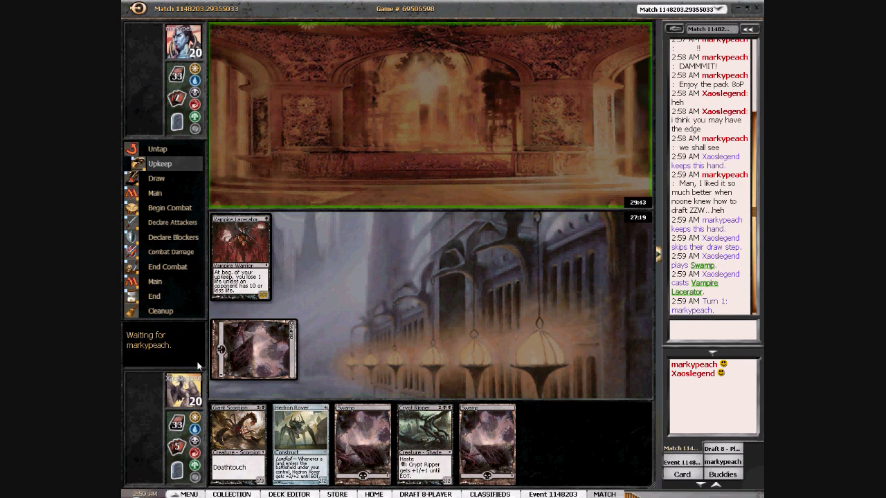
{"action": "left_click", "coordinate": [197, 365]}
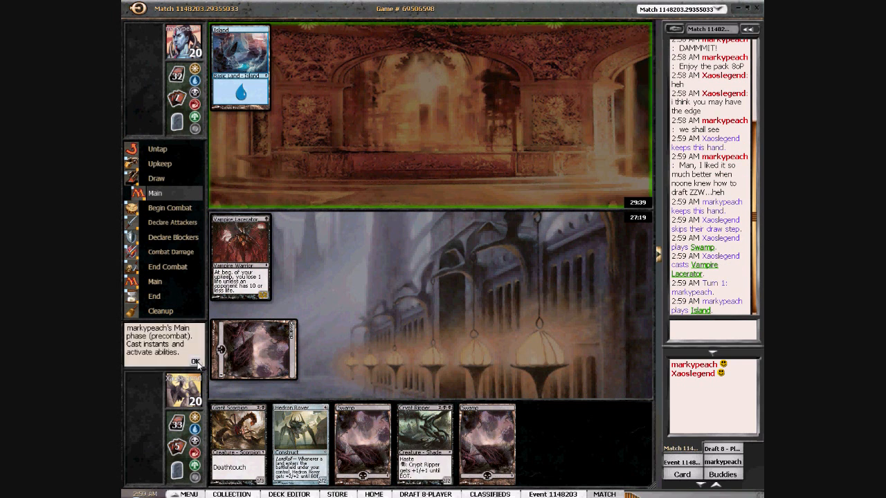
- Pass priority through the opponent's Island turn until its end step
{"action": "left_click", "coordinate": [197, 363]}
{"action": "left_click", "coordinate": [197, 363]}
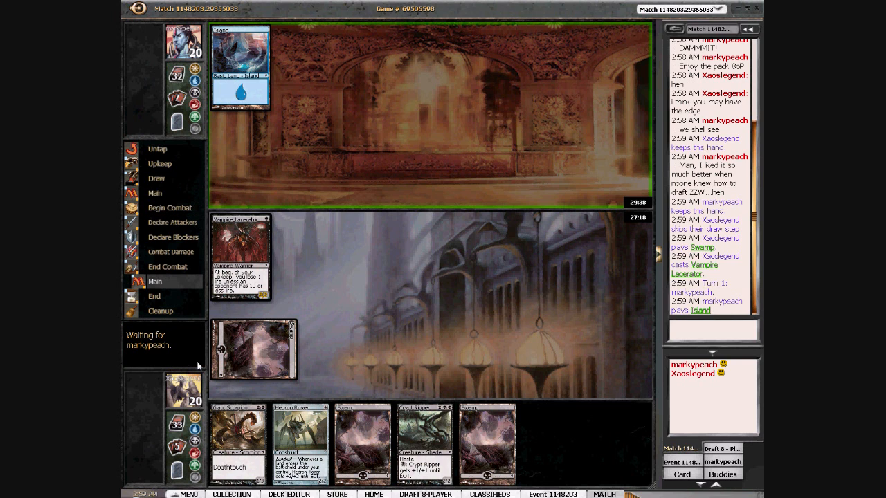
{"action": "left_click", "coordinate": [196, 364]}
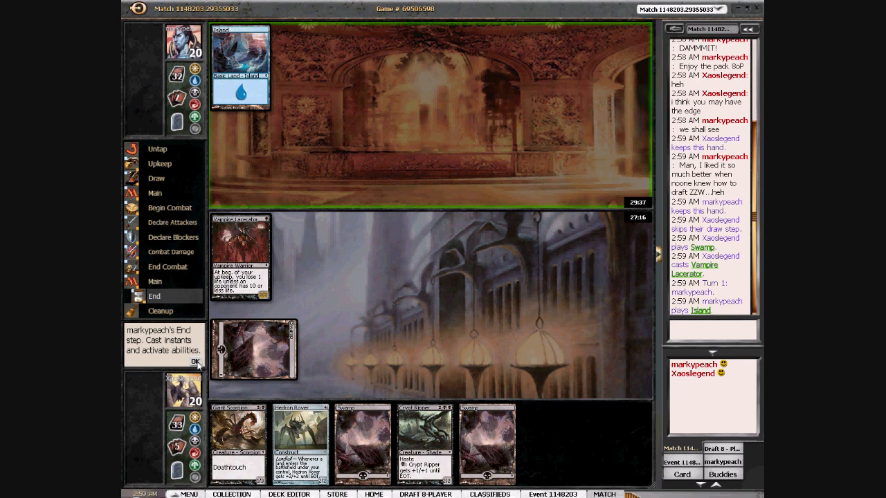
- Resolve Vampire Lacerator's upkeep trigger, draw, and play a second Swamp
{"action": "left_click", "coordinate": [197, 364]}
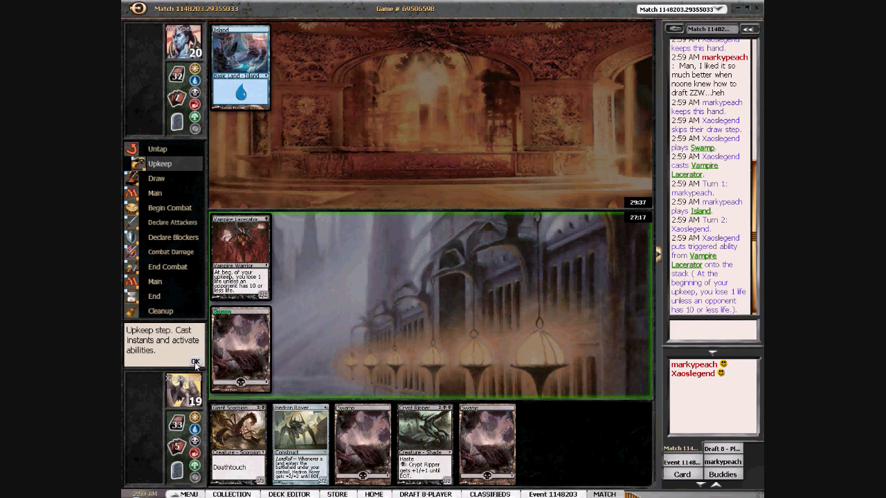
{"action": "left_click", "coordinate": [196, 366]}
{"action": "left_click", "coordinate": [195, 362]}
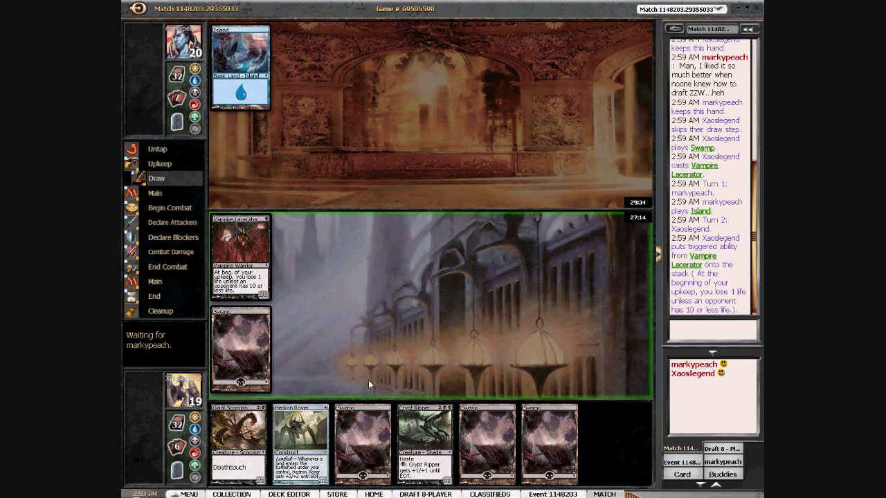
{"action": "left_click", "coordinate": [362, 449]}
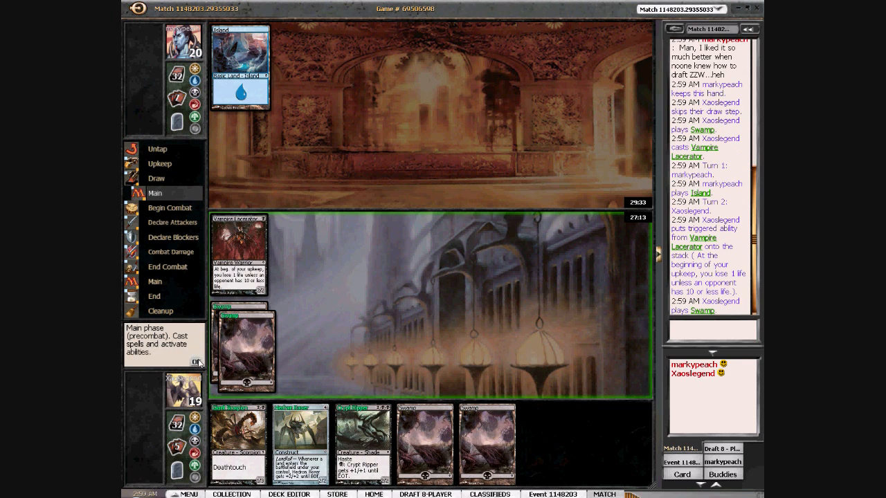
{"action": "left_click", "coordinate": [196, 361]}
- Attack with Vampire Lacerator dropping the opponent to 18 and send a chat about losing a round
{"action": "left_click", "coordinate": [197, 361]}
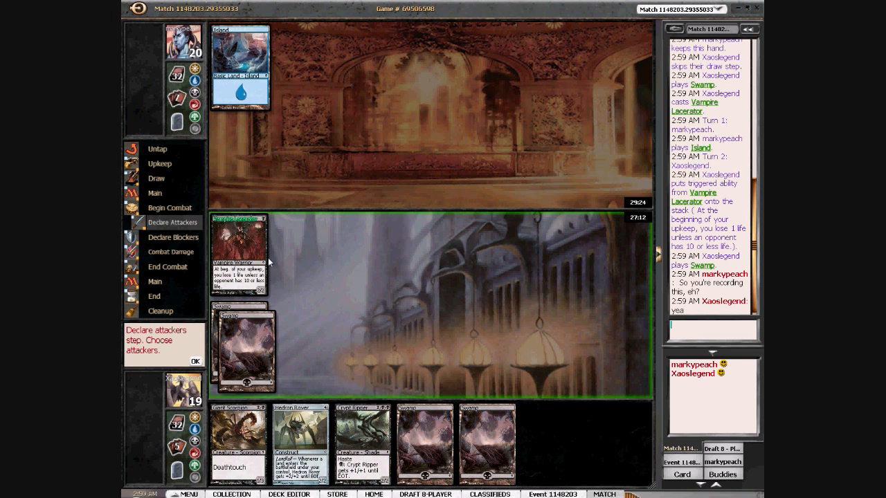
{"action": "left_click", "coordinate": [195, 361]}
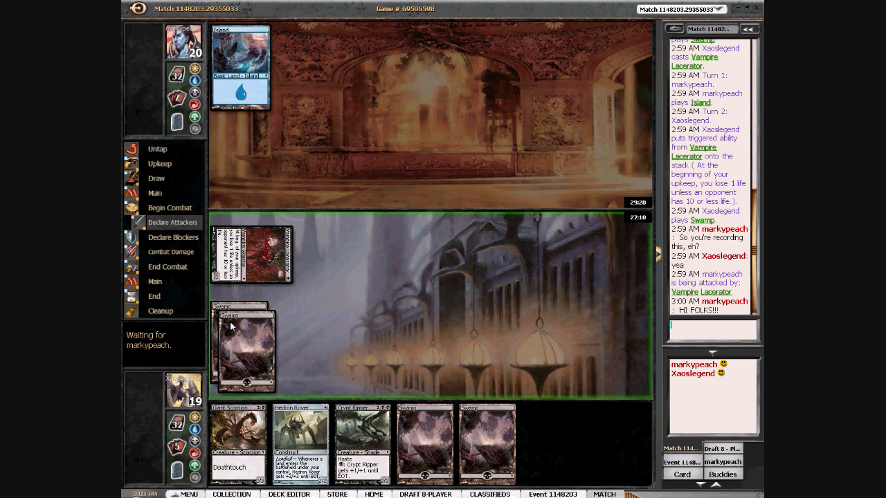
{"action": "type", "text": "not gonna be"}
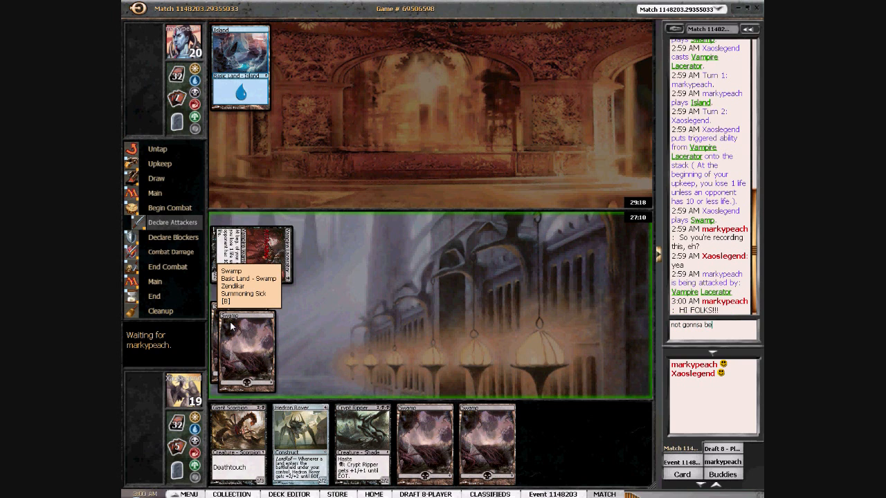
{"action": "key", "text": "BackSpace"}
{"action": "key", "text": "BackSpace"}
{"action": "key", "text": "BackSpace"}
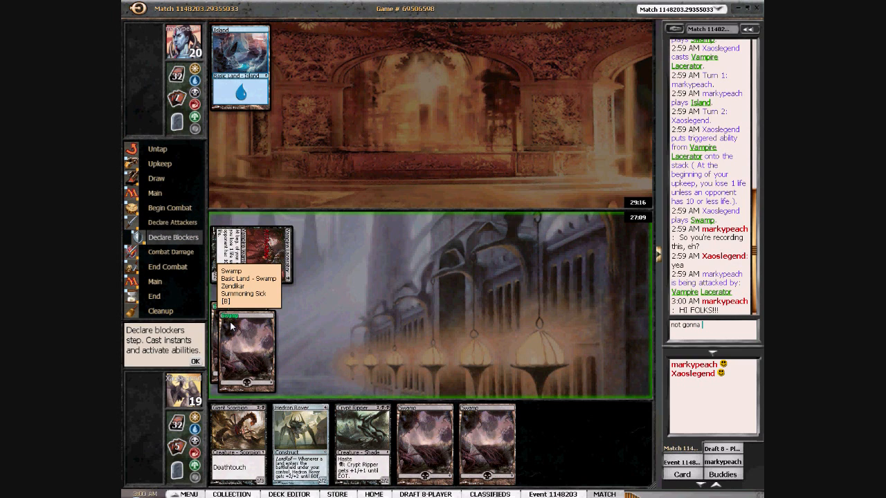
{"action": "type", "text": "xci"}
{"action": "type", "text": "ting since i lost a "}
{"action": "type", "text": "round lo"}
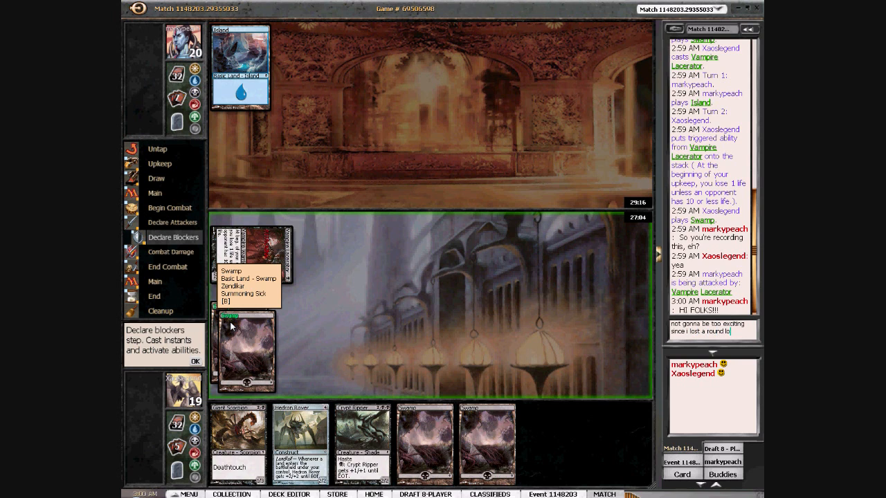
{"action": "type", "text": "l"}
{"action": "key", "text": "Return"}
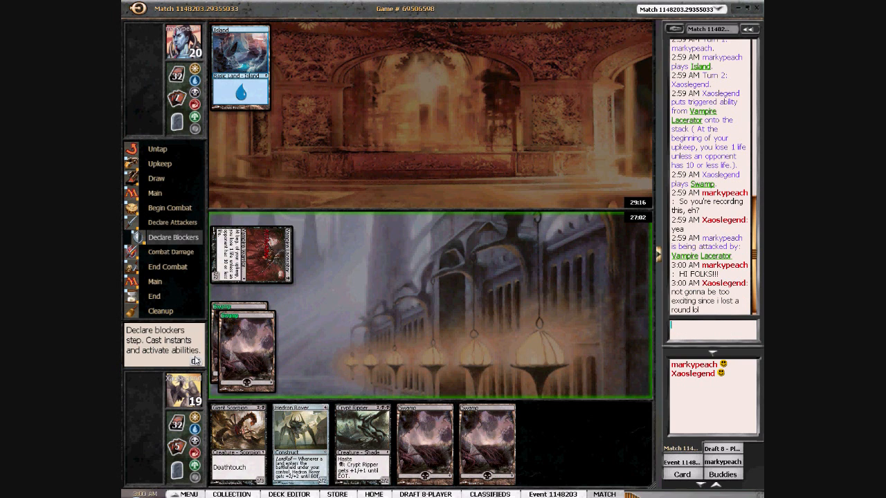
- Pass through the rest of combat, end the turn, and let the opponent's upkeep pass
{"action": "left_click", "coordinate": [195, 361]}
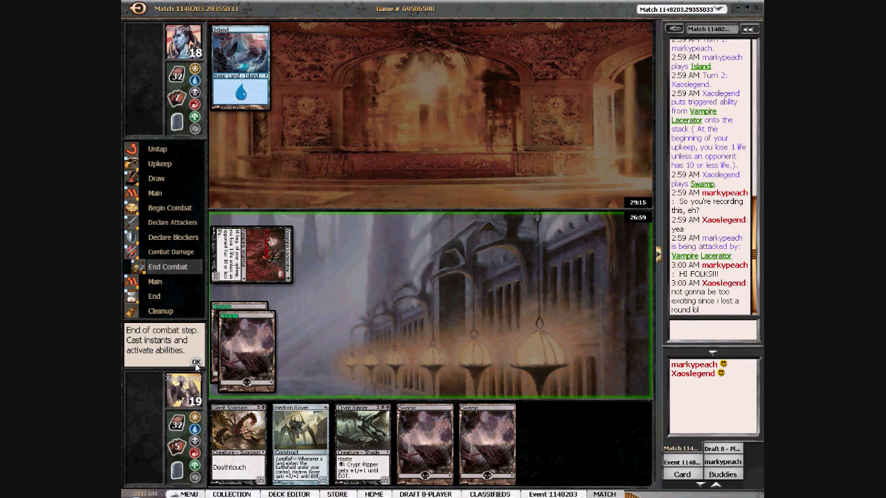
{"action": "left_click", "coordinate": [196, 362]}
{"action": "left_click", "coordinate": [195, 362]}
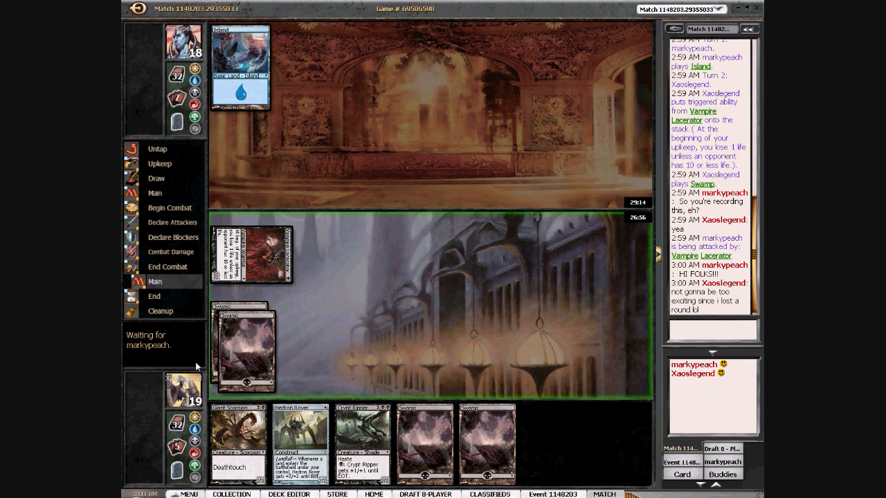
{"action": "left_click", "coordinate": [195, 361]}
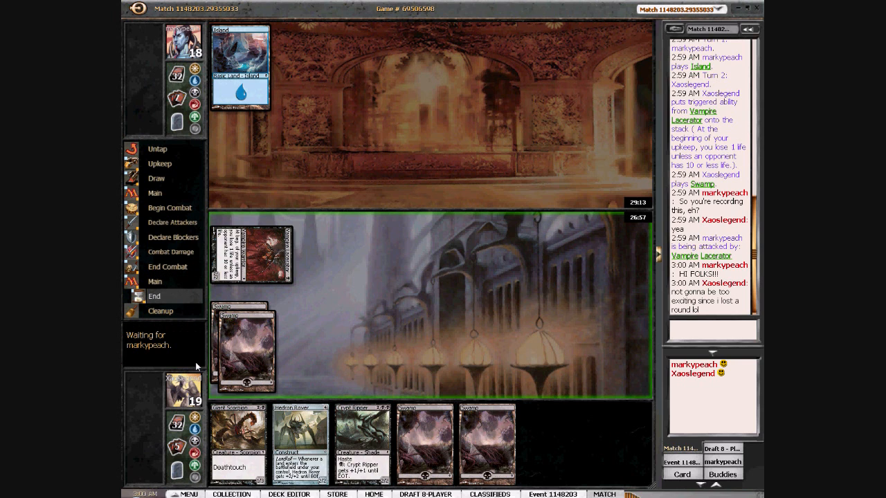
{"action": "left_click", "coordinate": [196, 362]}
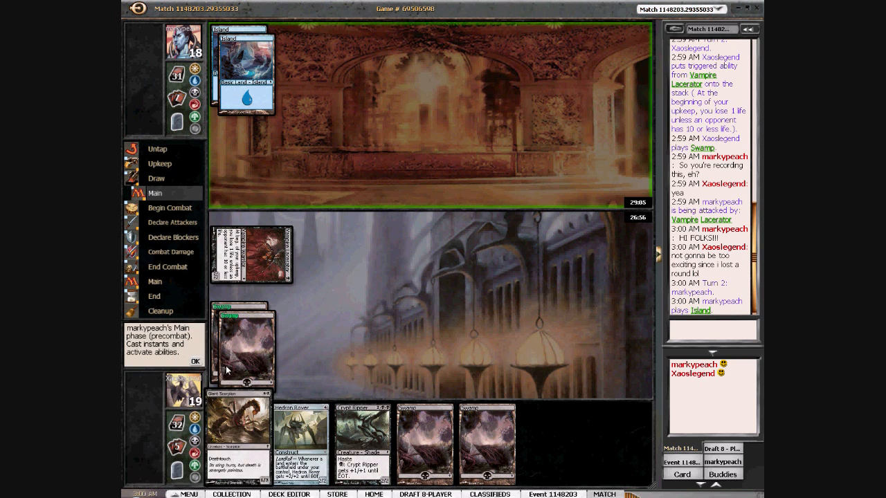
- Pass priority through the opponent's main phase, combat and end of turn
{"action": "left_click", "coordinate": [196, 363]}
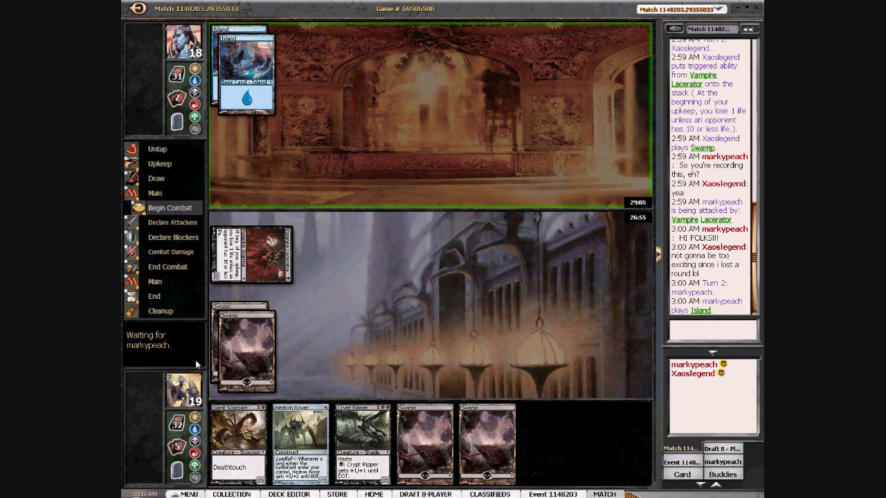
{"action": "left_click", "coordinate": [196, 363]}
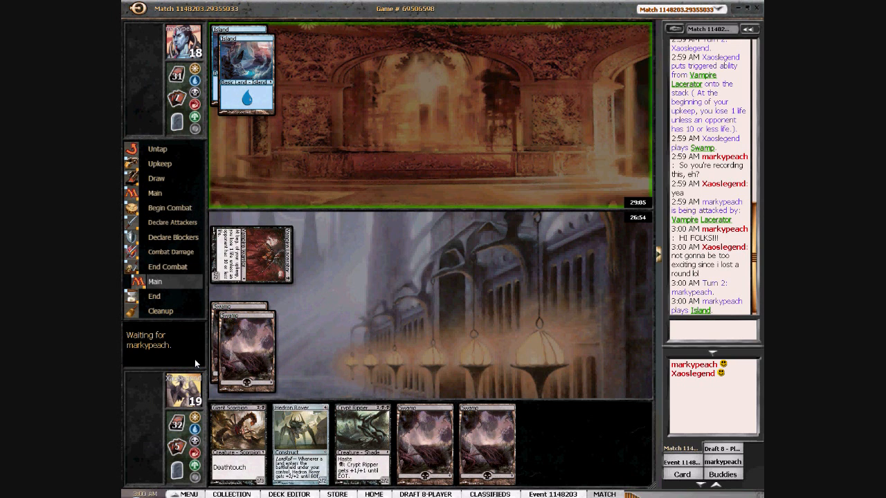
{"action": "left_click", "coordinate": [195, 363]}
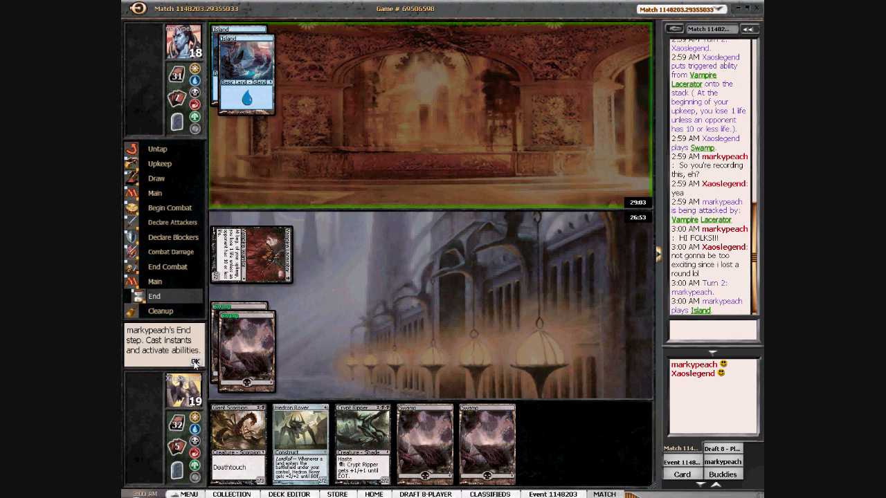
{"action": "left_click", "coordinate": [196, 363]}
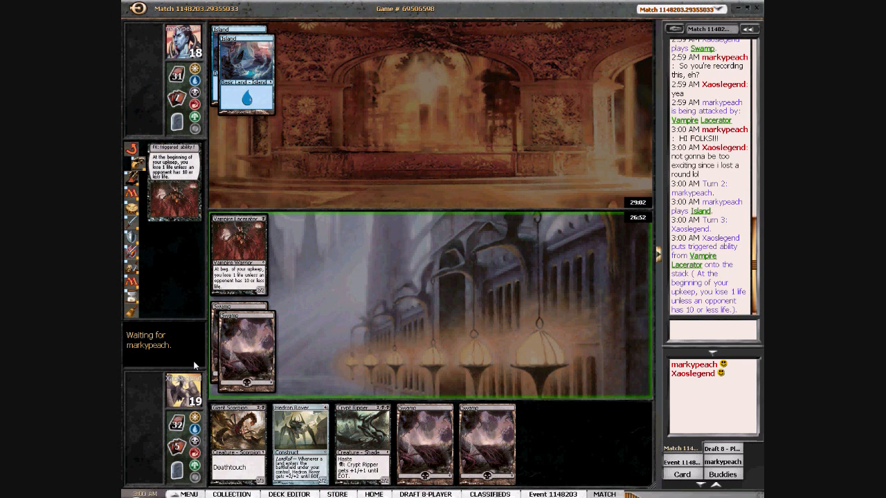
- Resolve the Lacerator upkeep trigger, draw, and play a third Swamp before combat
{"action": "left_click", "coordinate": [196, 364]}
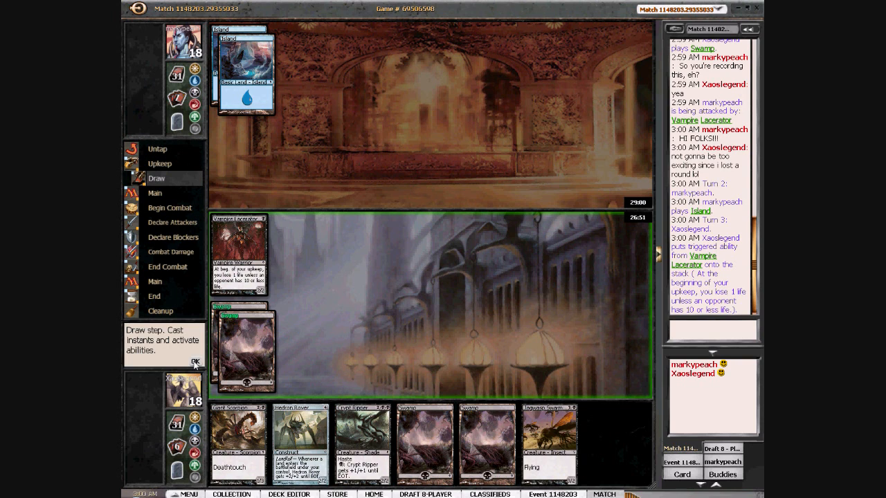
{"action": "left_click", "coordinate": [196, 364]}
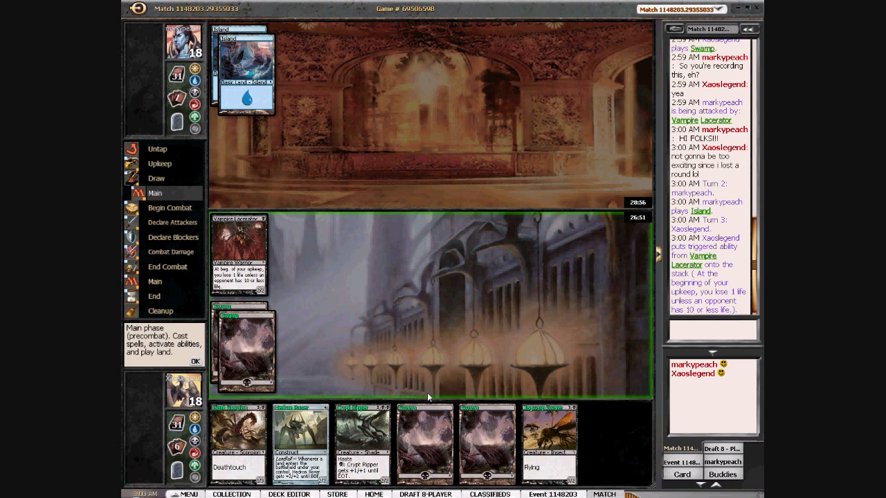
{"action": "double_click", "coordinate": [416, 425]}
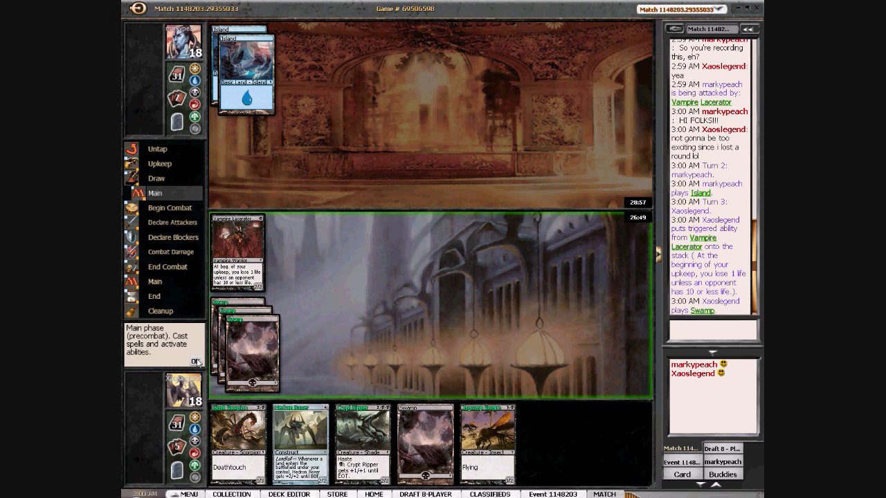
{"action": "left_click", "coordinate": [196, 360]}
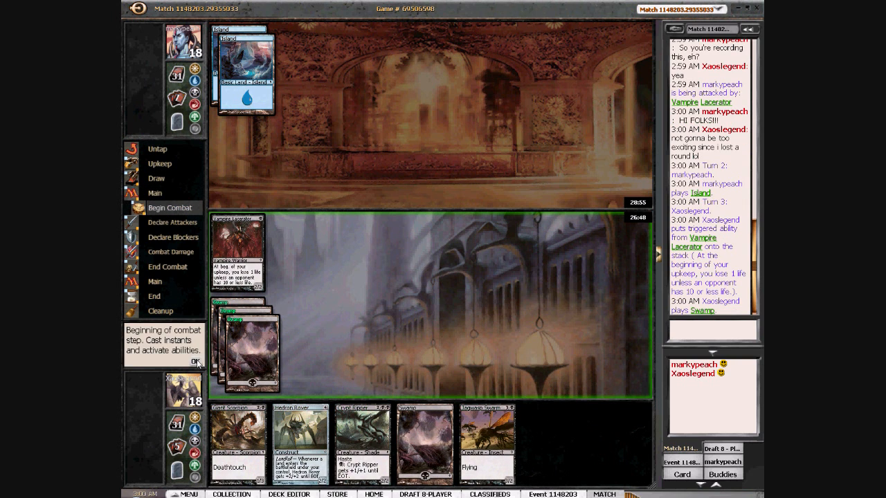
{"action": "left_click", "coordinate": [197, 361]}
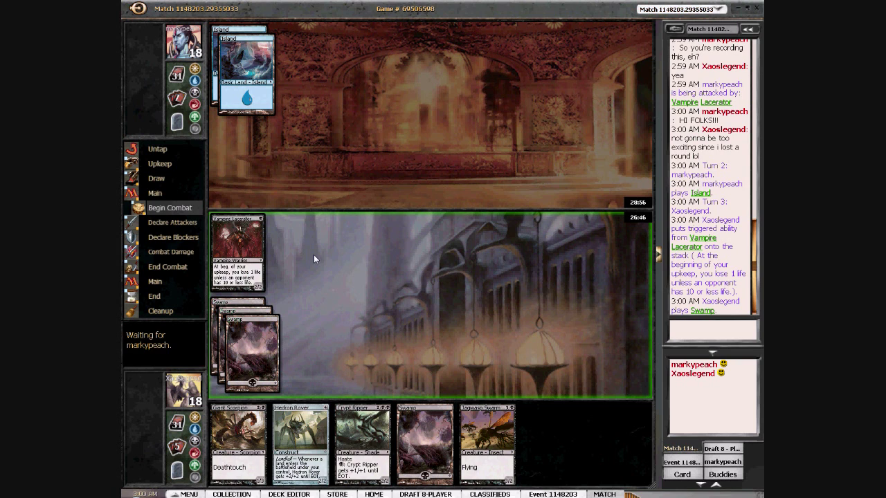
- Attack with Vampire Lacerator for 2 and let combat damage resolve
{"action": "left_click", "coordinate": [250, 282]}
{"action": "left_click", "coordinate": [196, 361]}
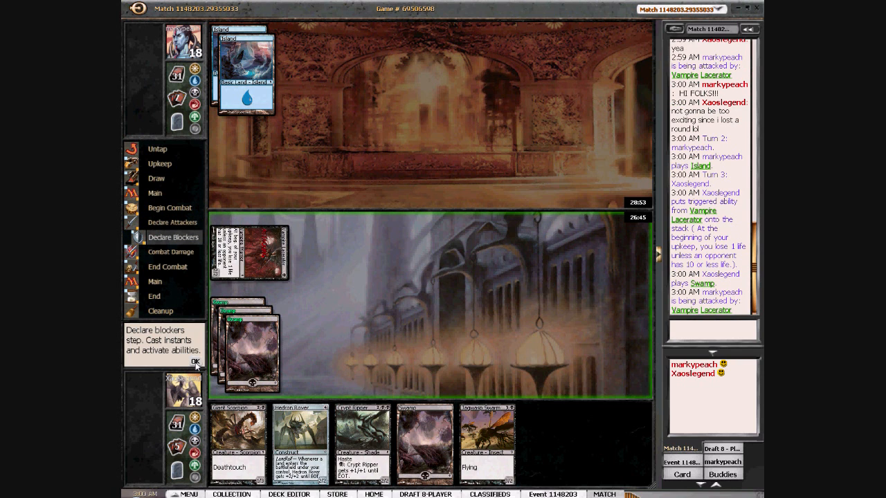
{"action": "left_click", "coordinate": [196, 362]}
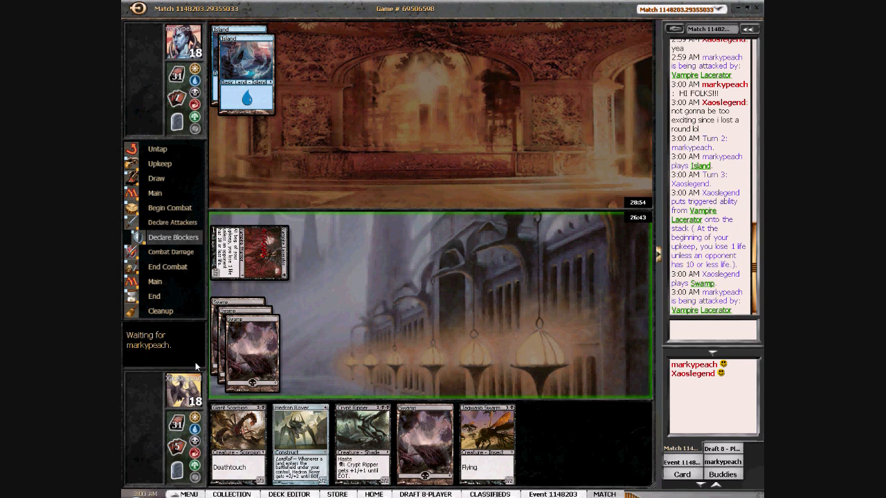
{"action": "left_click", "coordinate": [196, 365]}
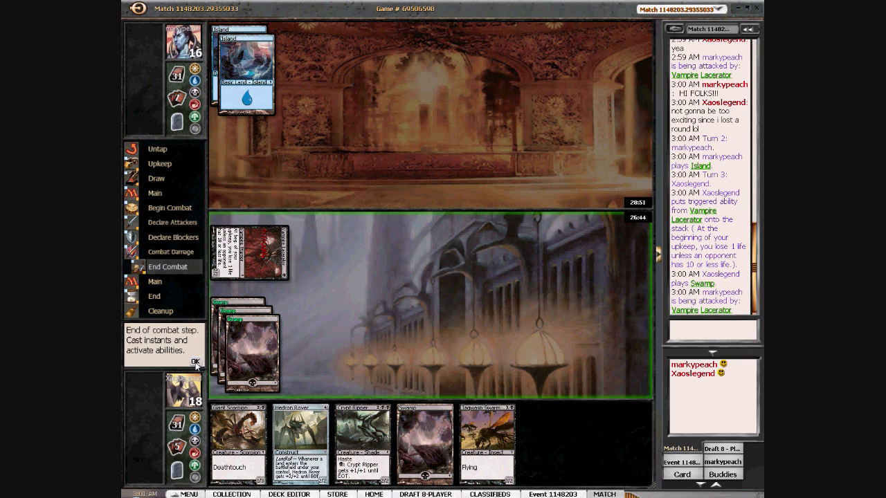
{"action": "left_click", "coordinate": [195, 362]}
- Cast Giant Scorpion in the postcombat main phase and end the turn
{"action": "left_click", "coordinate": [238, 428]}
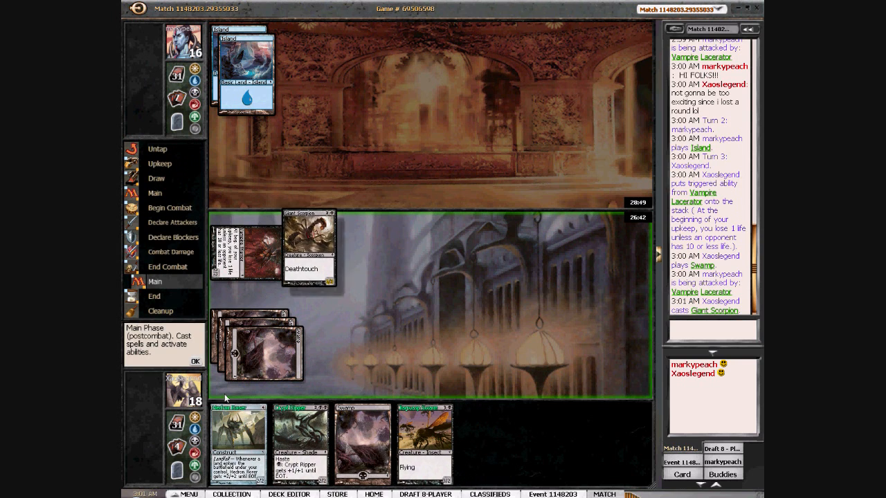
{"action": "left_click", "coordinate": [195, 361]}
{"action": "left_click", "coordinate": [196, 361]}
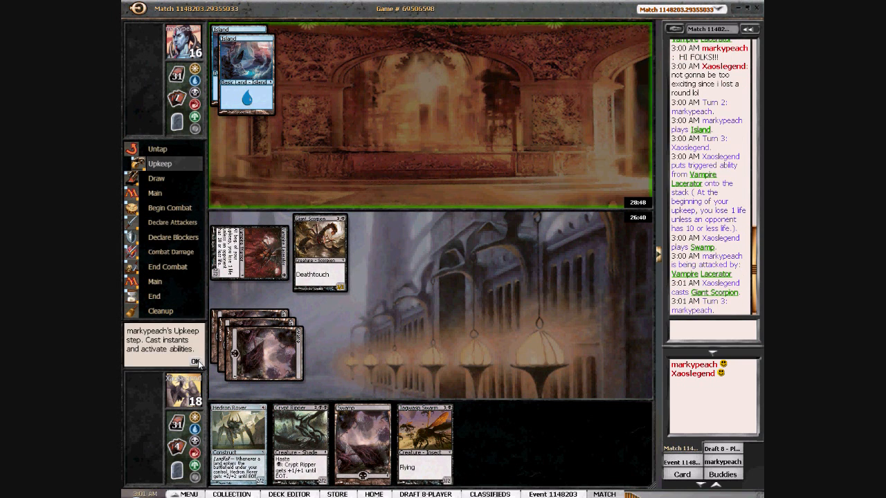
- Pass priority through the opponent's Plains turn until turn four begins
{"action": "left_click", "coordinate": [198, 363]}
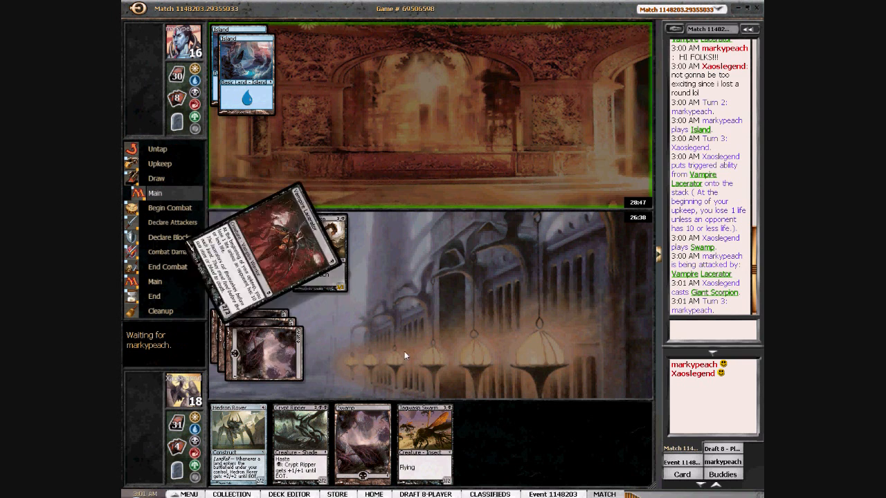
{"action": "double_click", "coordinate": [348, 415]}
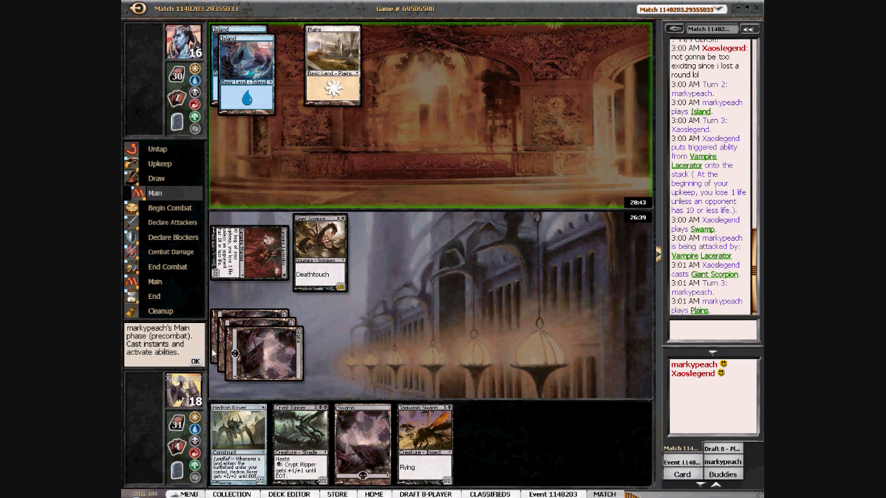
{"action": "left_click", "coordinate": [196, 362]}
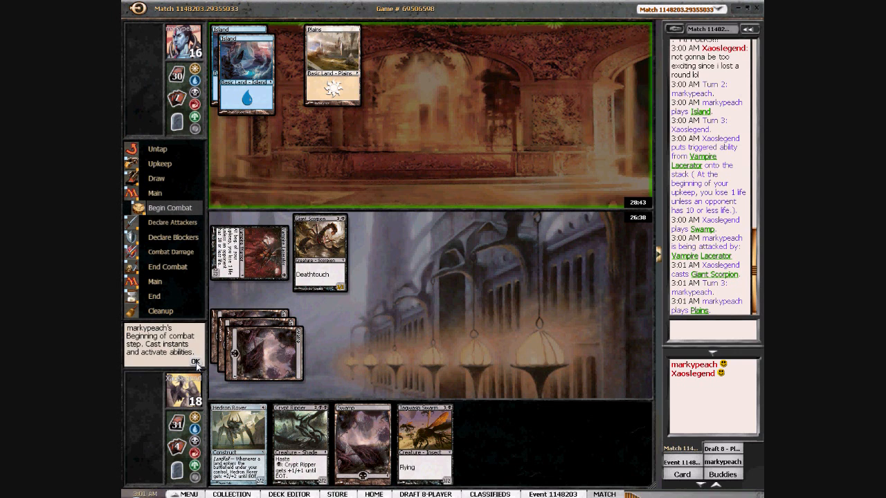
{"action": "left_click", "coordinate": [196, 363]}
{"action": "mouse_move", "coordinate": [250, 253]}
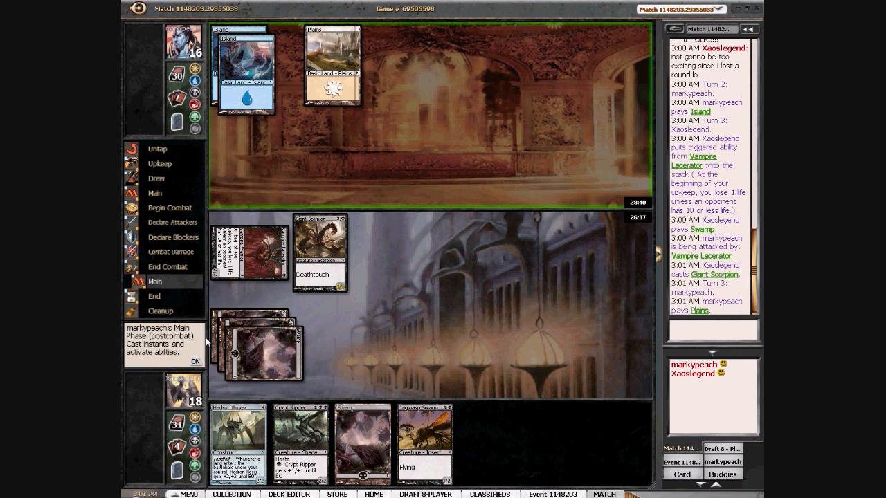
{"action": "left_click", "coordinate": [196, 362]}
- Resolve the upkeep trigger, draw, play a Swamp and move to combat
{"action": "left_click", "coordinate": [196, 362]}
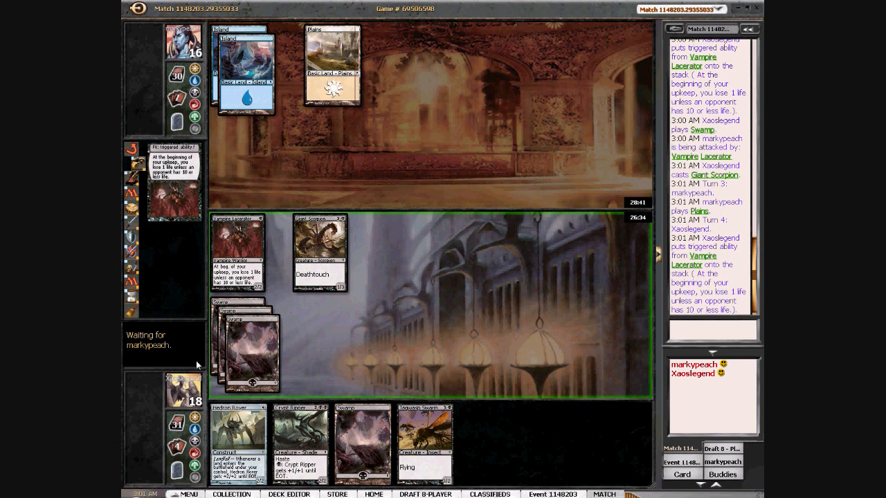
{"action": "left_click", "coordinate": [197, 364]}
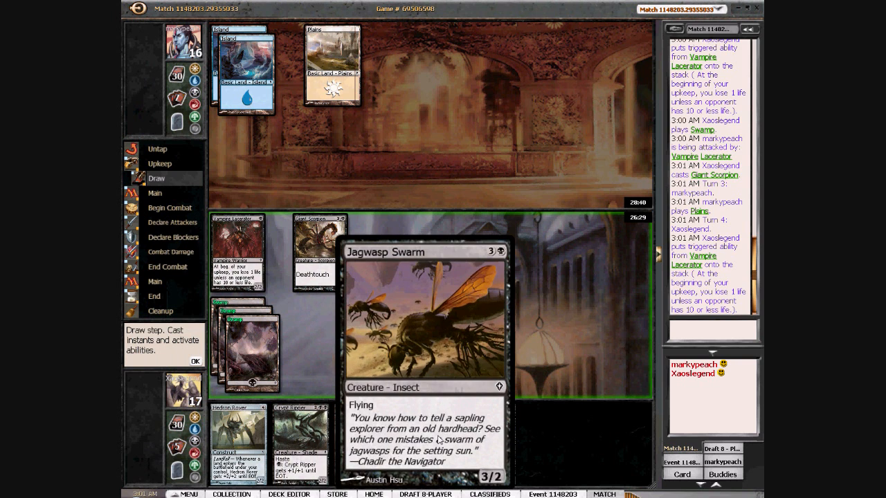
{"action": "left_click", "coordinate": [196, 363]}
{"action": "mouse_move", "coordinate": [238, 436]}
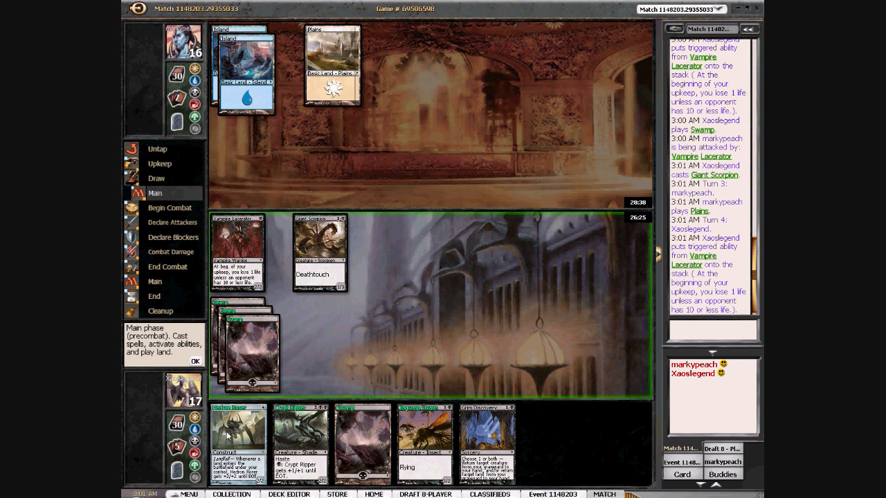
{"action": "left_click", "coordinate": [350, 446]}
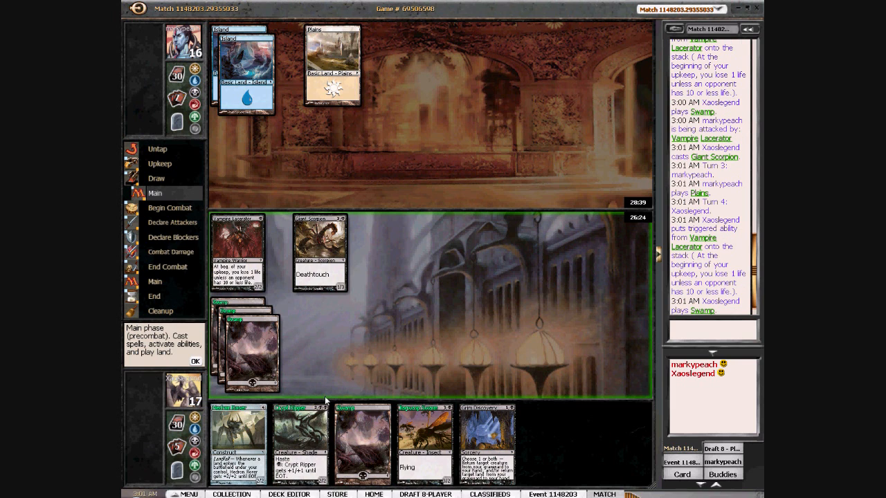
{"action": "left_click", "coordinate": [196, 361]}
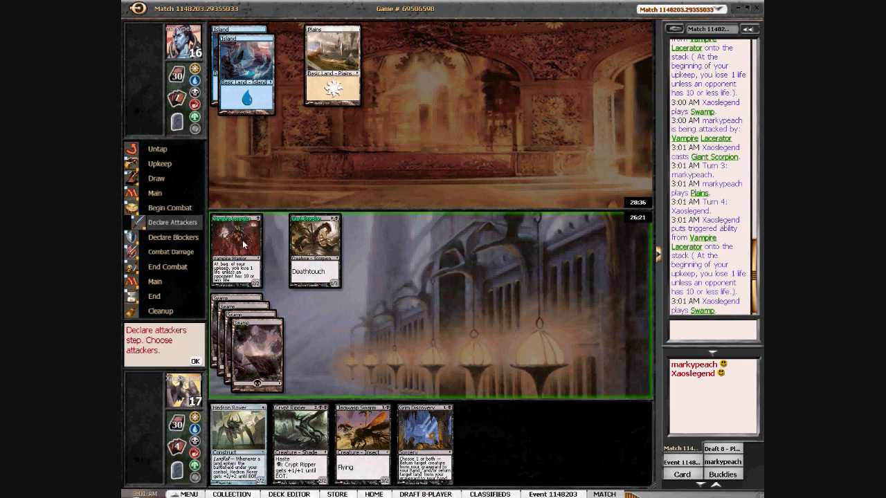
- Attack with Giant Scorpion and Vampire Lacerator, dropping the opponent to 13 life
{"action": "left_click", "coordinate": [195, 361]}
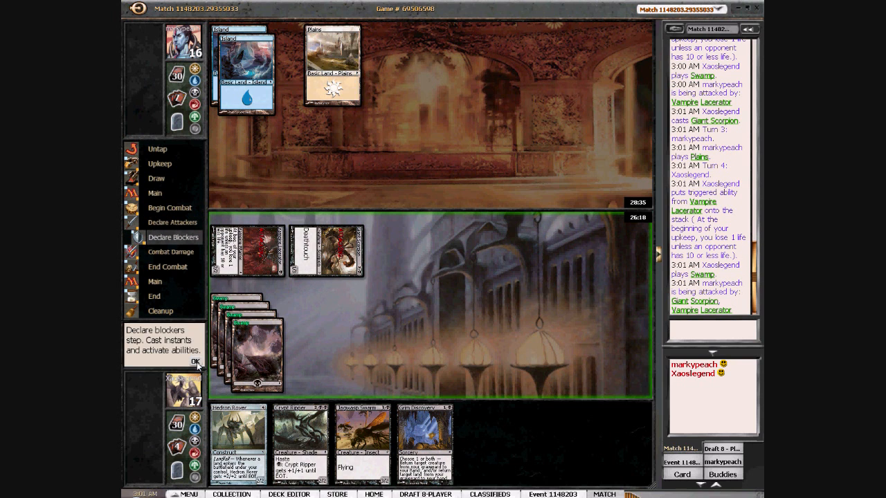
{"action": "left_click", "coordinate": [197, 362]}
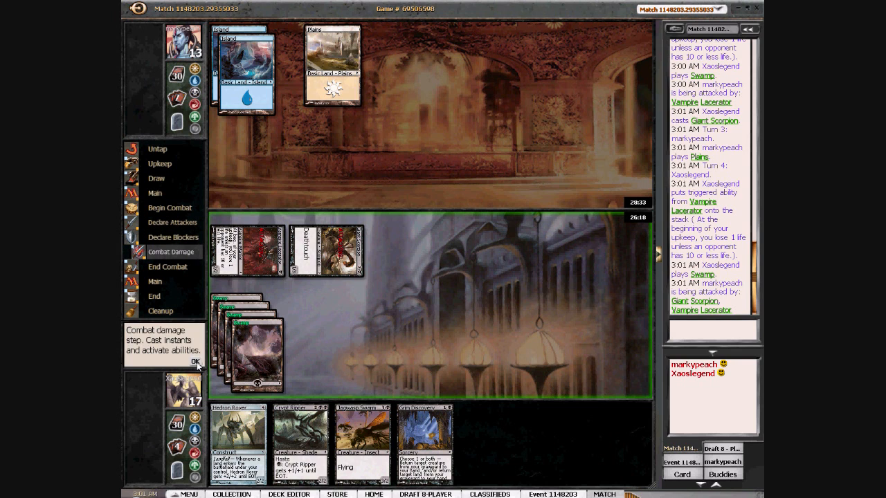
{"action": "left_click", "coordinate": [196, 361]}
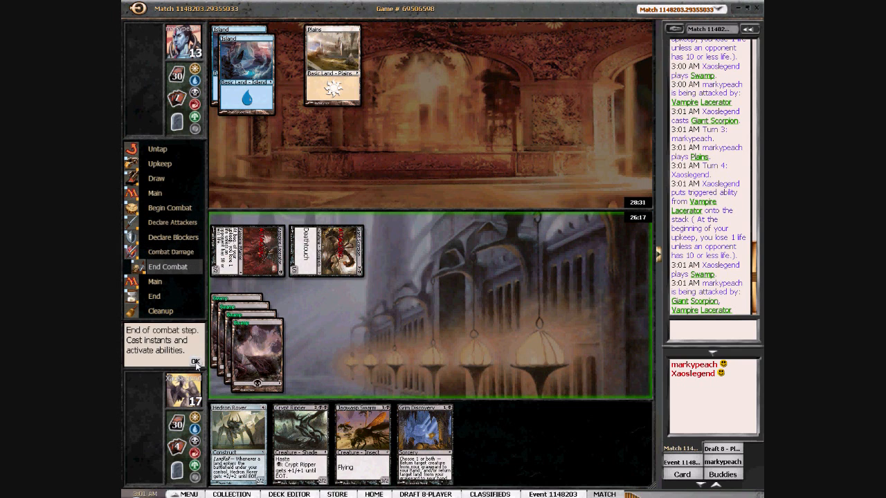
{"action": "left_click", "coordinate": [196, 362]}
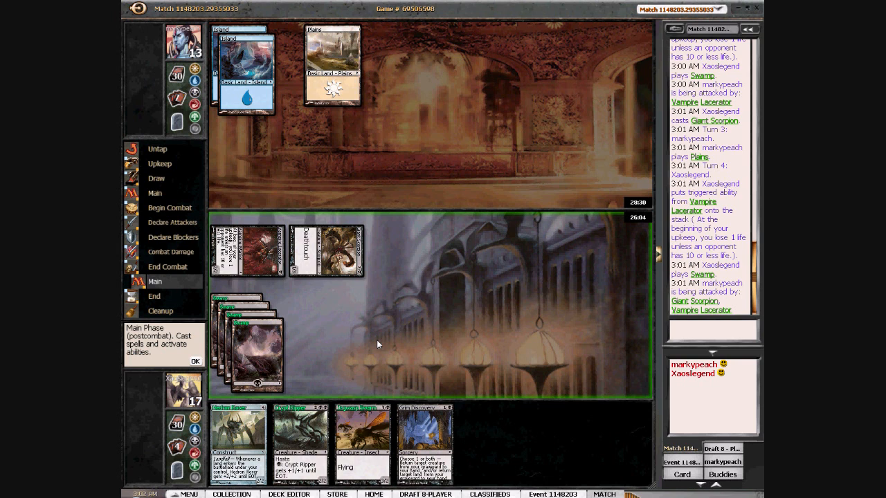
- Cast Jagwasp Swarm tapping three Swamps; it is Cancelled, then pass the end step
{"action": "left_click", "coordinate": [352, 422]}
{"action": "left_click", "coordinate": [256, 353]}
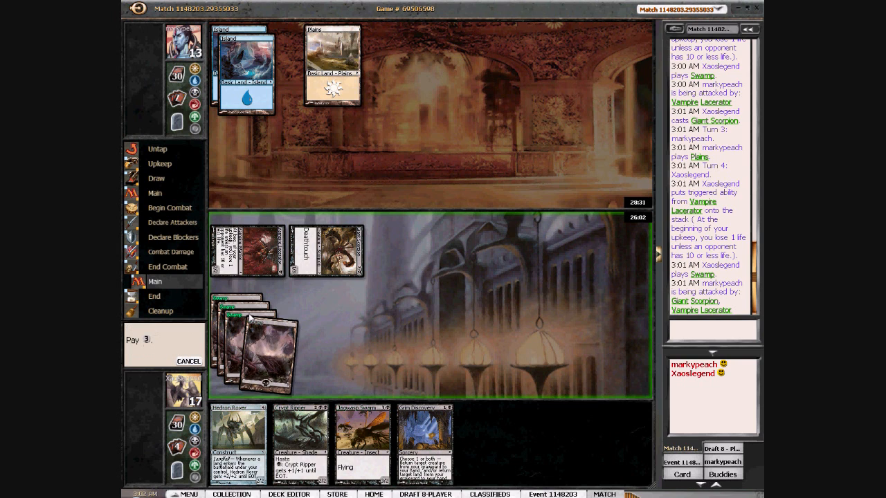
{"action": "left_click", "coordinate": [242, 325]}
{"action": "left_click", "coordinate": [235, 305]}
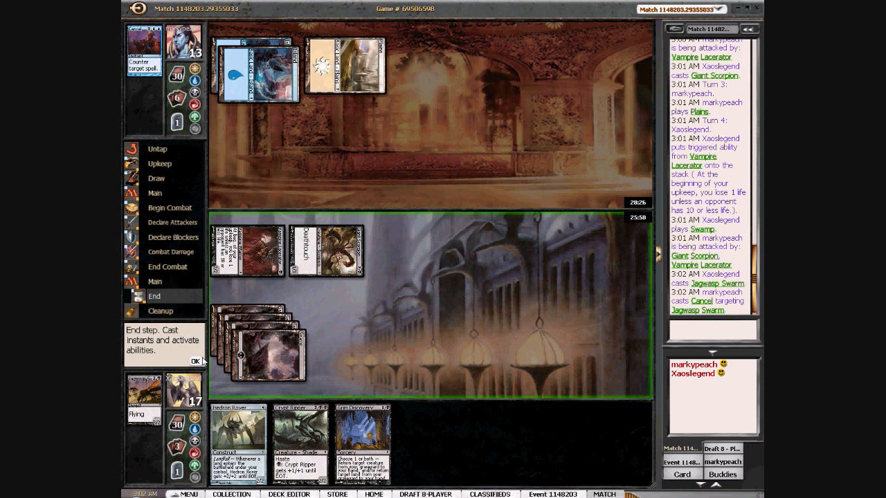
{"action": "left_click", "coordinate": [197, 362]}
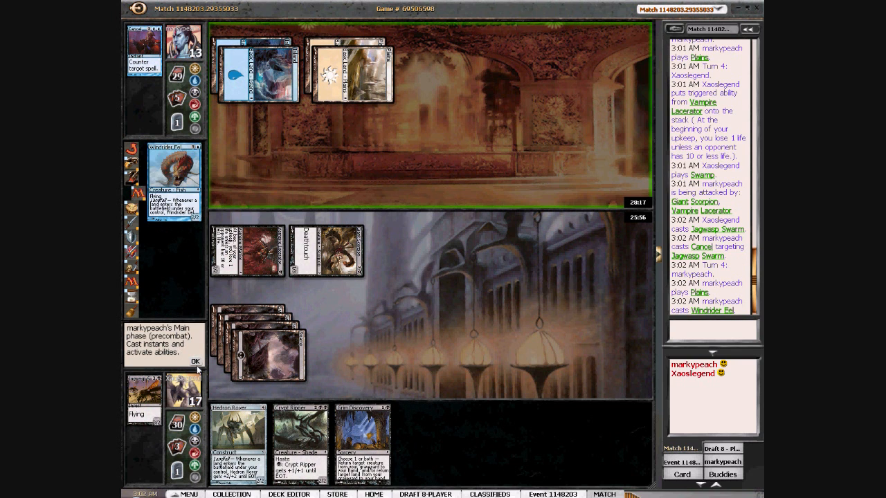
- Let Windrider Eel resolve and pass through the opponent's combat and end of turn
{"action": "left_click", "coordinate": [198, 364]}
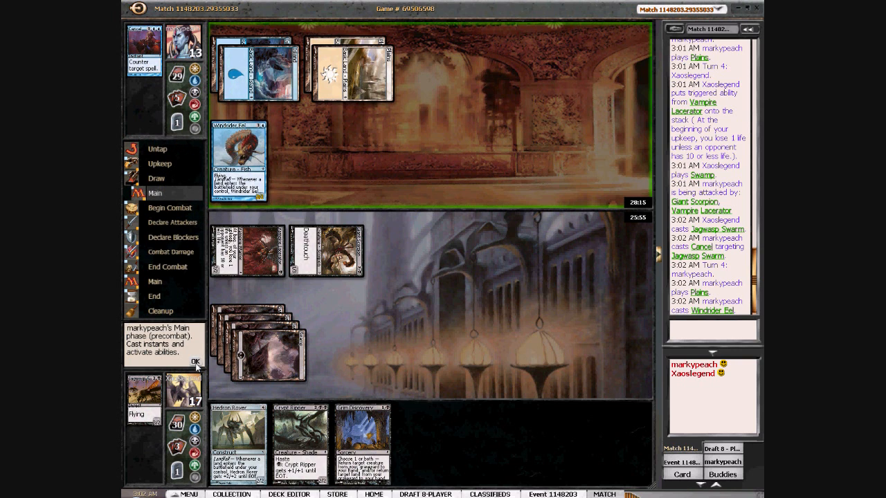
{"action": "left_click", "coordinate": [196, 363]}
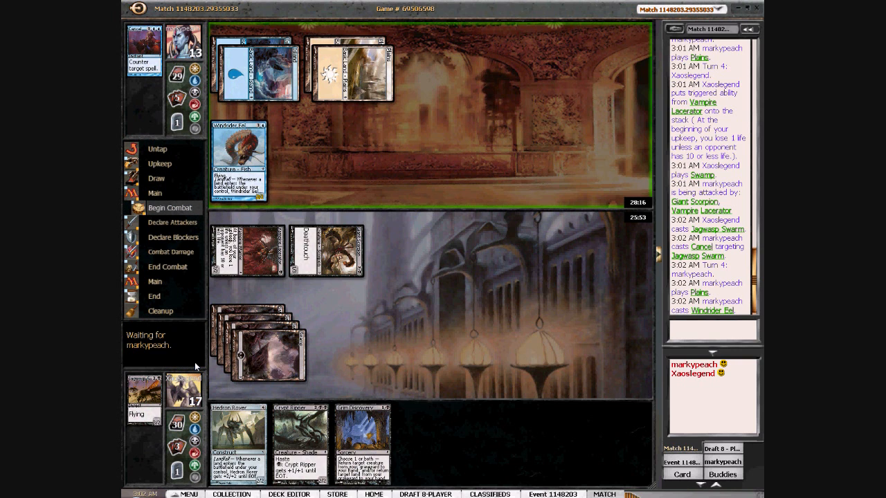
{"action": "left_click", "coordinate": [196, 362]}
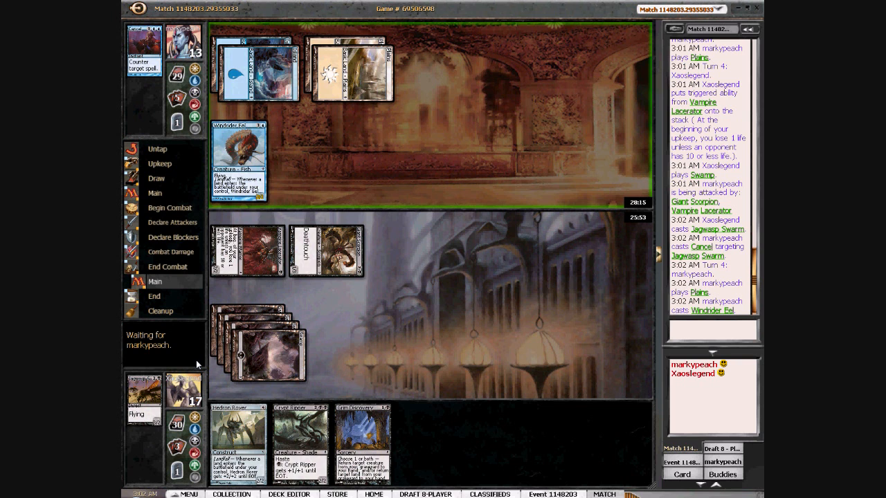
{"action": "left_click", "coordinate": [196, 359]}
- Resolve the upkeep trigger, draw a card and advance into combat
{"action": "left_click", "coordinate": [196, 360]}
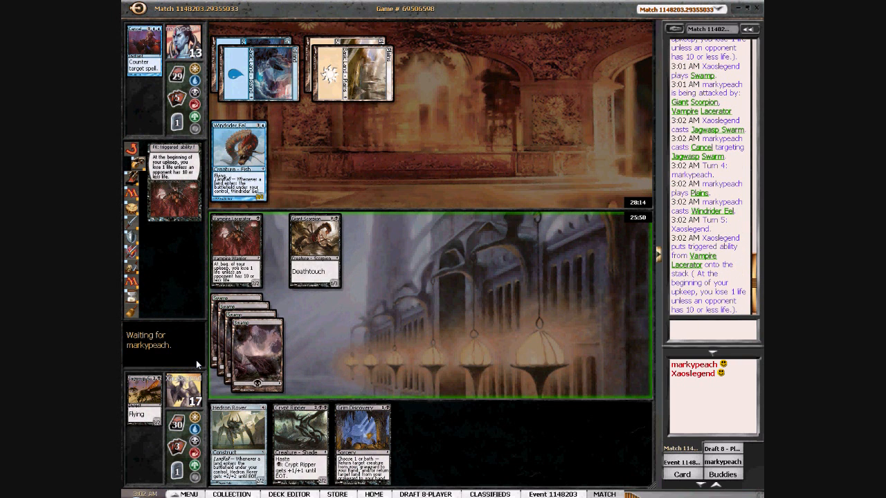
{"action": "left_click", "coordinate": [195, 361]}
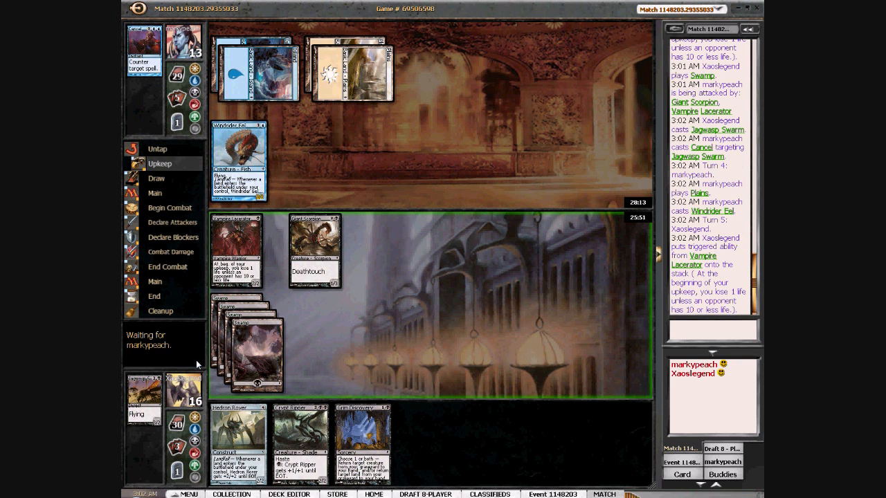
{"action": "left_click", "coordinate": [196, 361]}
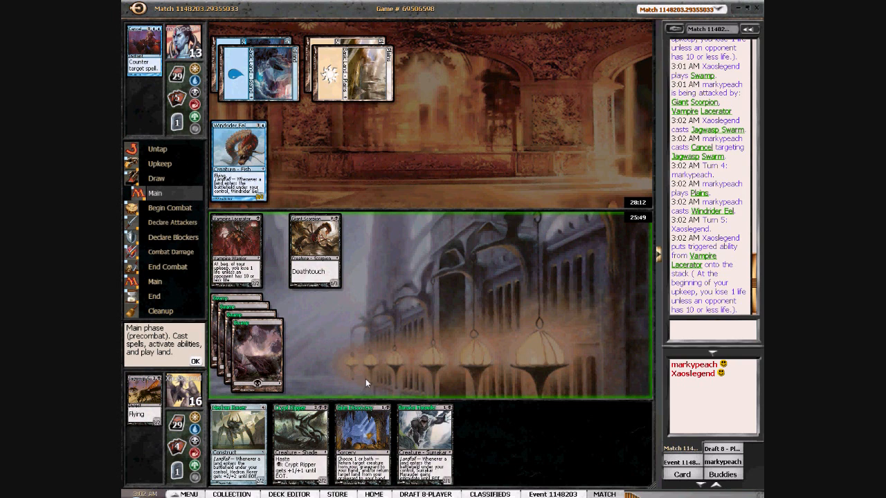
{"action": "left_click", "coordinate": [197, 364]}
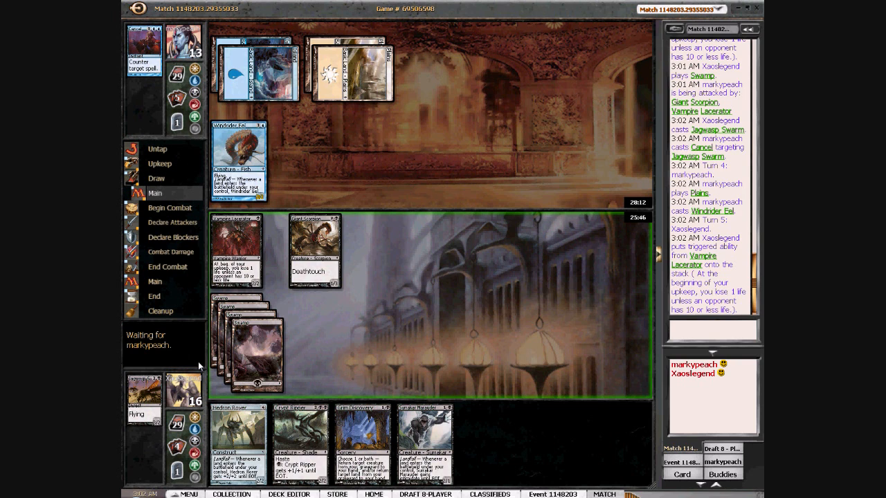
{"action": "left_click", "coordinate": [196, 363]}
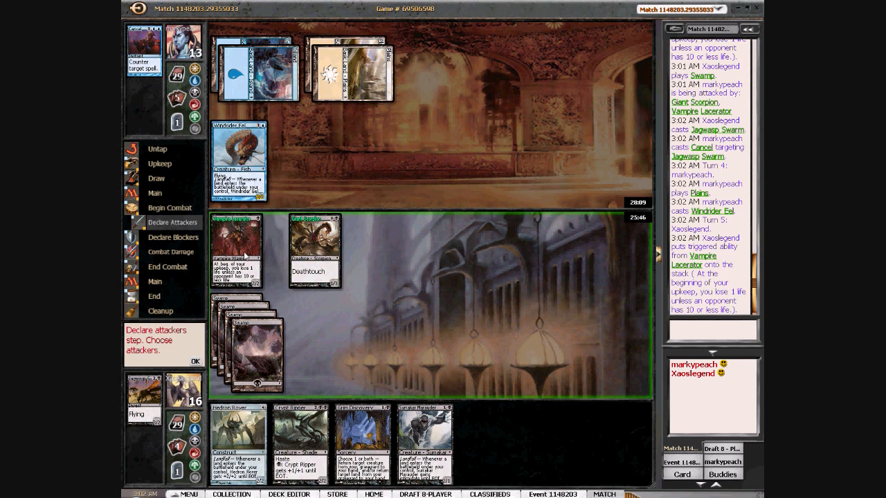
- Attack with Giant Scorpion and Vampire Lacerator, dropping the opponent to 10
{"action": "left_click", "coordinate": [194, 362]}
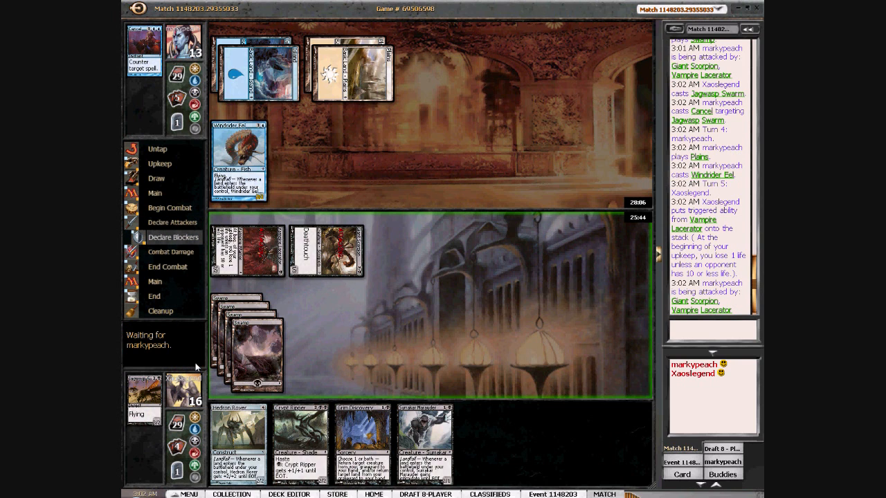
{"action": "left_click", "coordinate": [195, 362]}
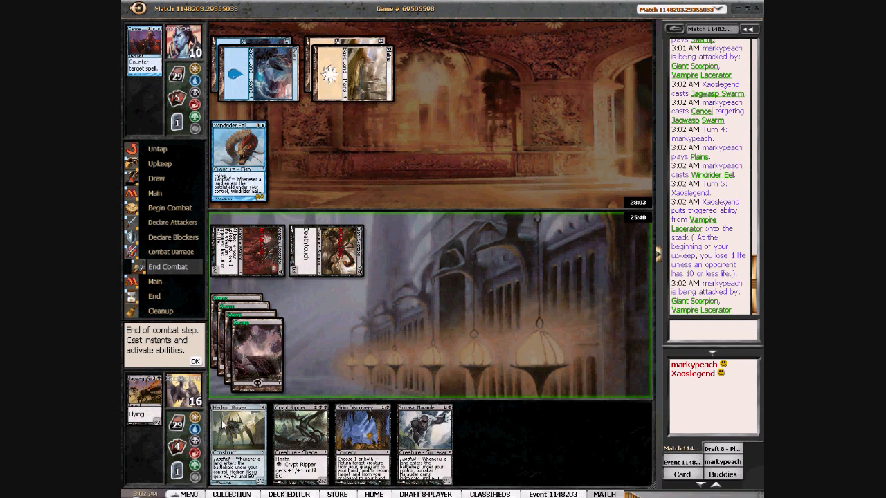
{"action": "left_click", "coordinate": [196, 361]}
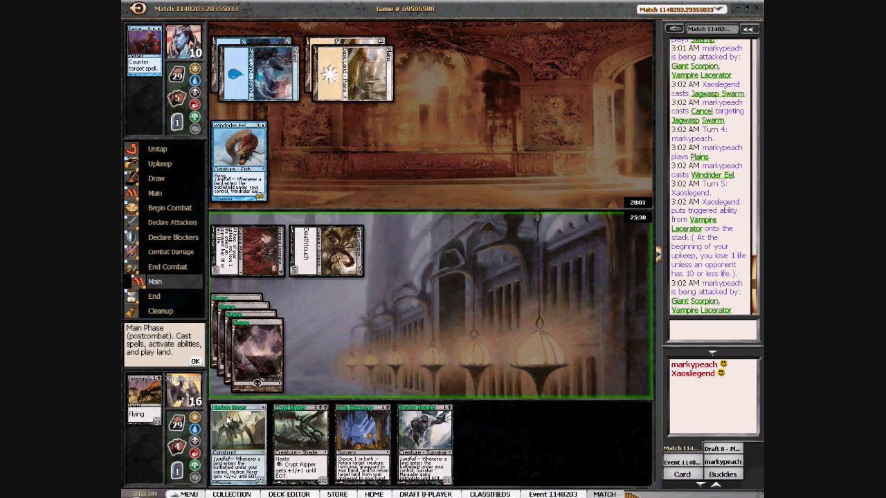
- Cast Hedron Rover by tapping Swamps in the postcombat main phase and end the turn
{"action": "left_click", "coordinate": [229, 422]}
{"action": "left_click", "coordinate": [267, 346]}
{"action": "left_click", "coordinate": [258, 331]}
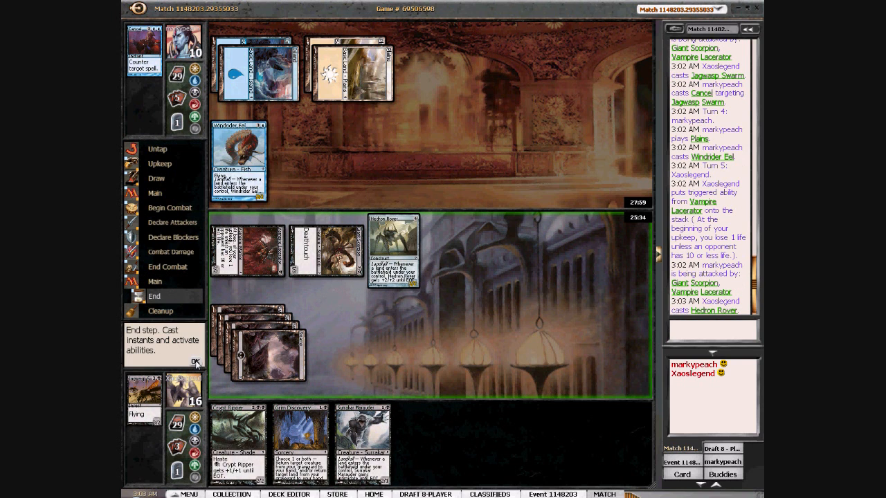
{"action": "left_click", "coordinate": [196, 362]}
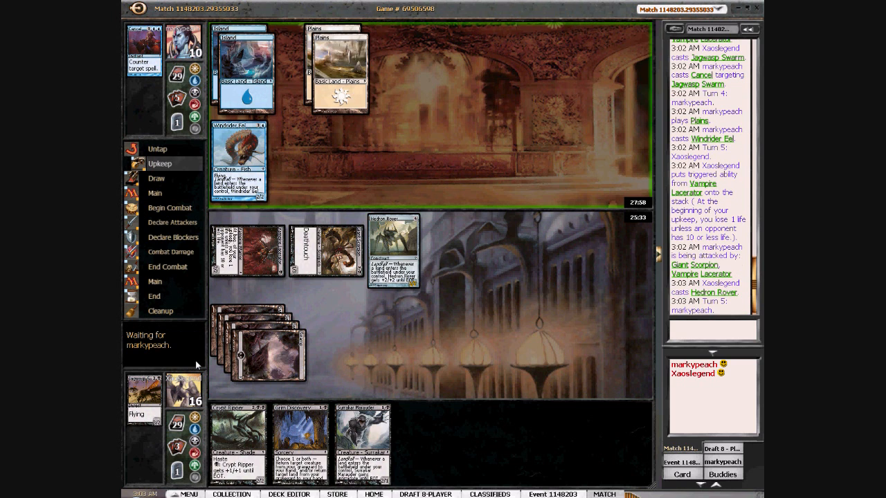
- Let the opponent's Explorer's Scope resolve and equip, passing into their combat
{"action": "left_click", "coordinate": [196, 362]}
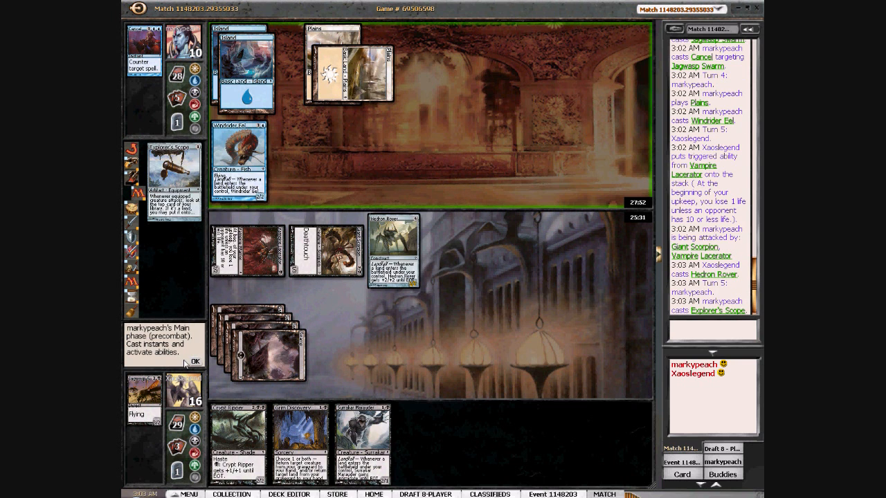
{"action": "left_click", "coordinate": [199, 361]}
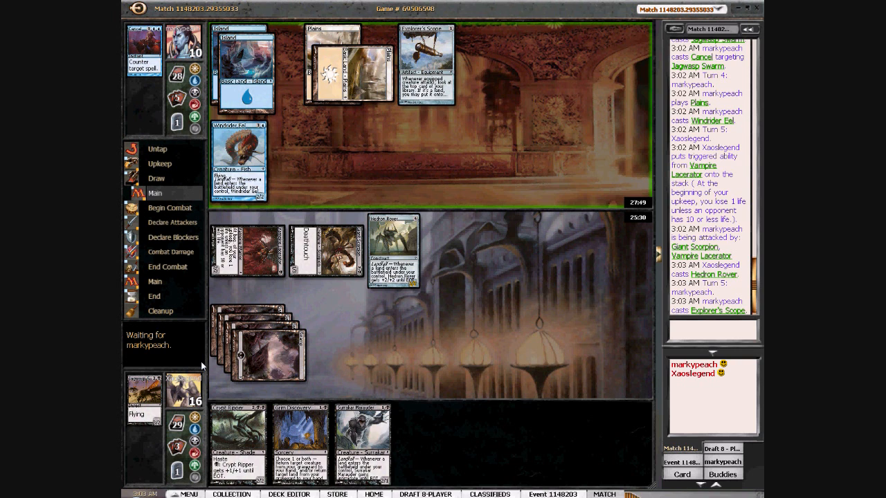
{"action": "left_click", "coordinate": [199, 361]}
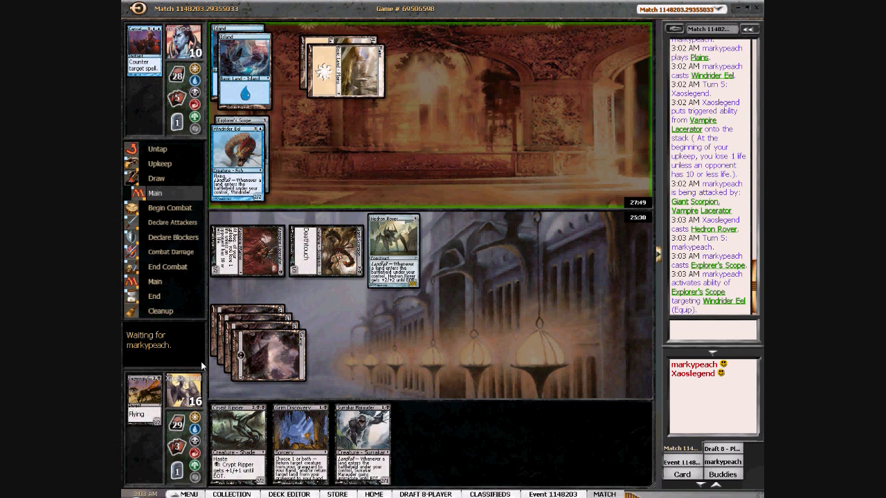
{"action": "left_click", "coordinate": [195, 361]}
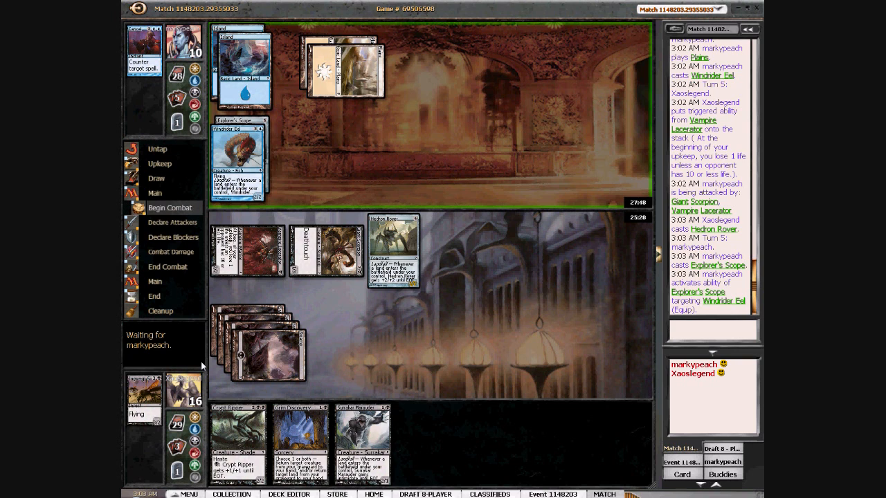
{"action": "left_click", "coordinate": [196, 361]}
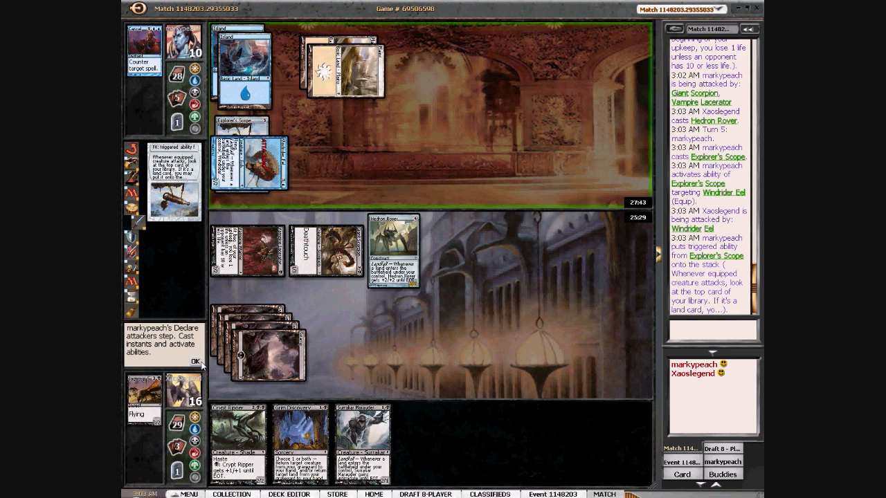
- Take the equipped Windrider Eel's 4 damage unblocked, falling to 12, until turn six begins
{"action": "left_click", "coordinate": [196, 361]}
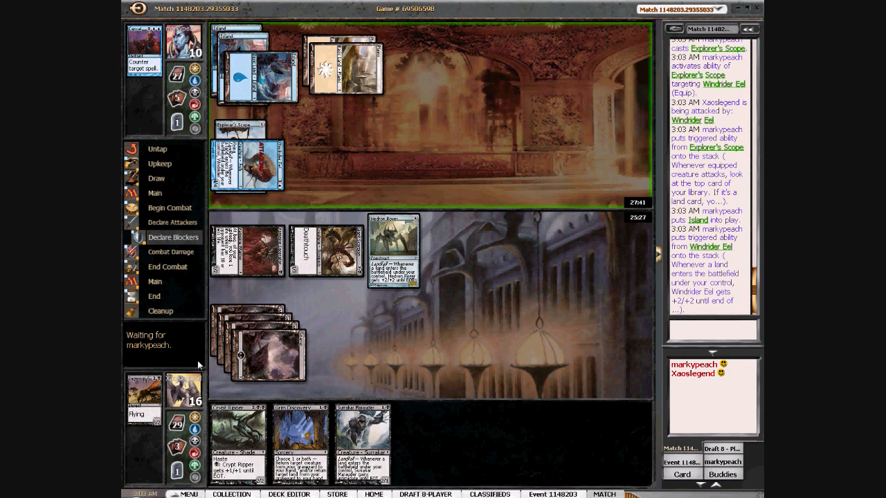
{"action": "left_click", "coordinate": [196, 361]}
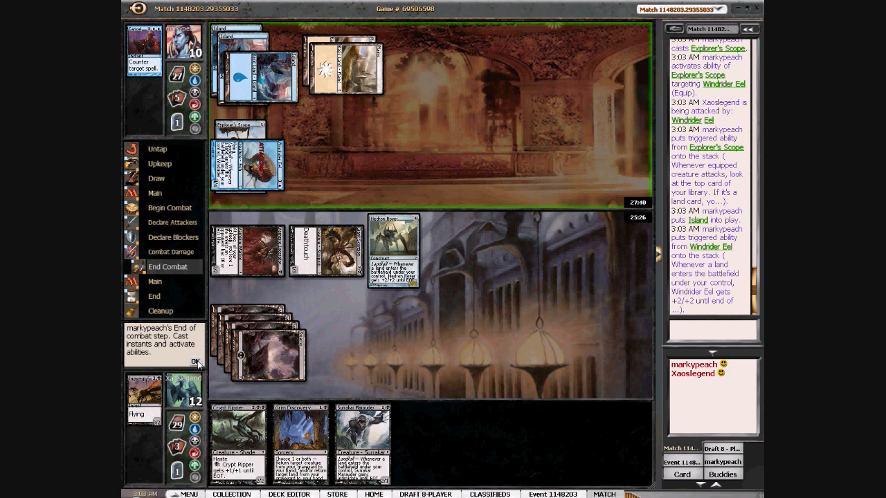
{"action": "left_click", "coordinate": [197, 361]}
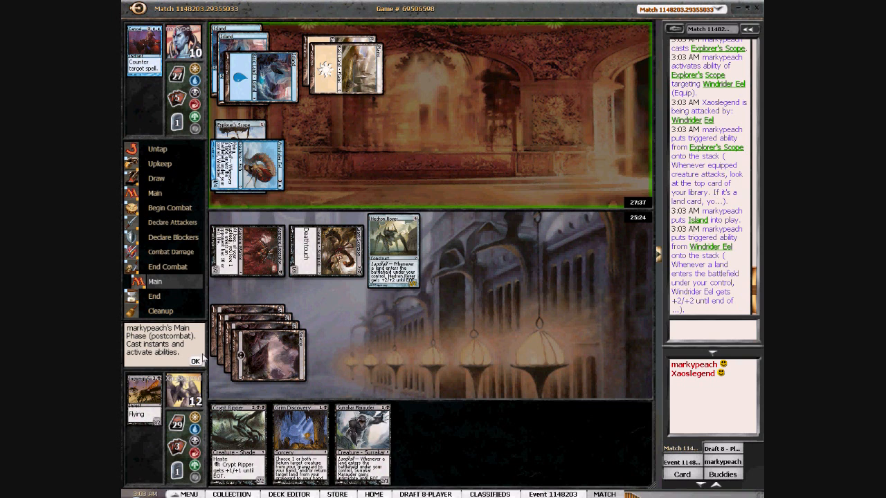
{"action": "left_click", "coordinate": [196, 361]}
- Resolve the upkeep trigger, draw, then cast Crypt Ripper by tapping a Swamp
{"action": "left_click", "coordinate": [196, 361]}
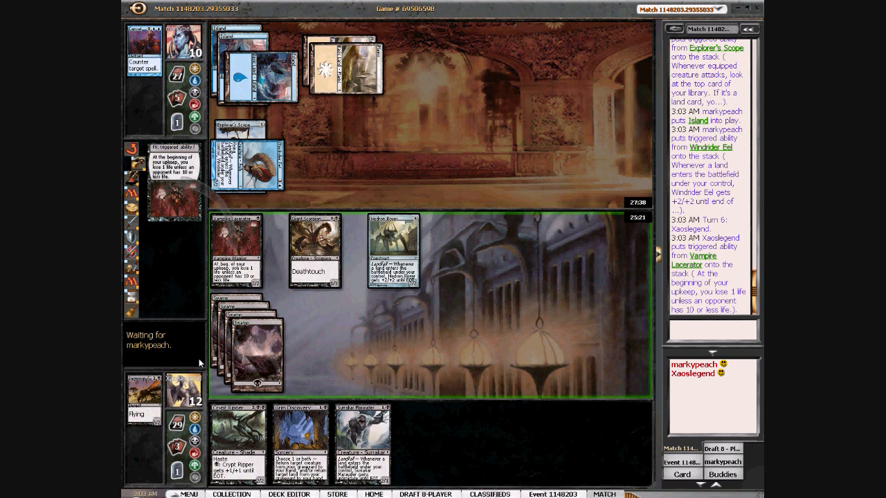
{"action": "left_click", "coordinate": [197, 361]}
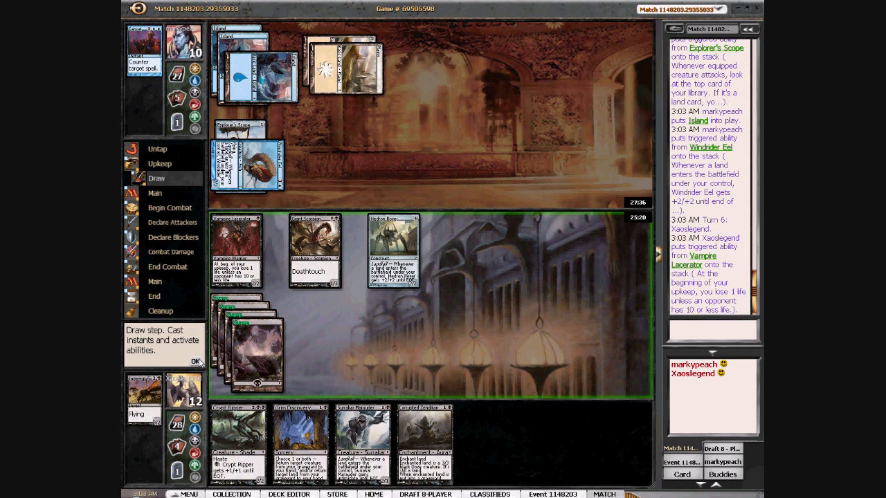
{"action": "left_click", "coordinate": [196, 361]}
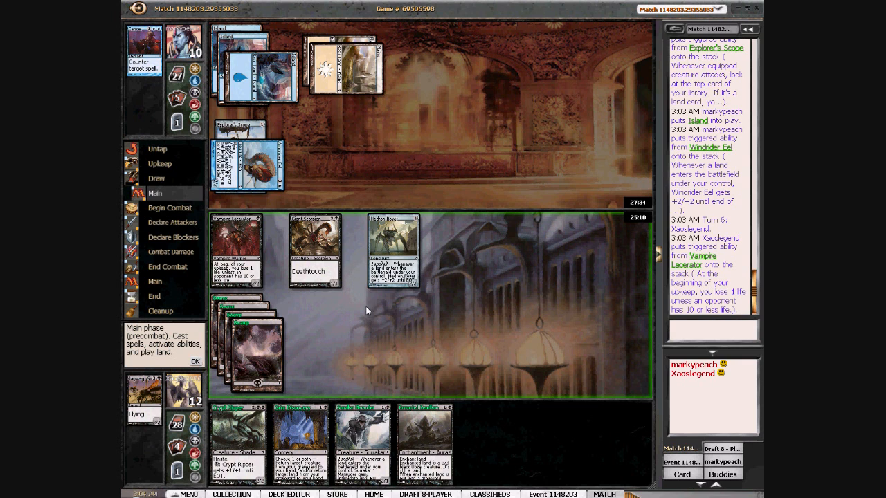
{"action": "left_click", "coordinate": [240, 429]}
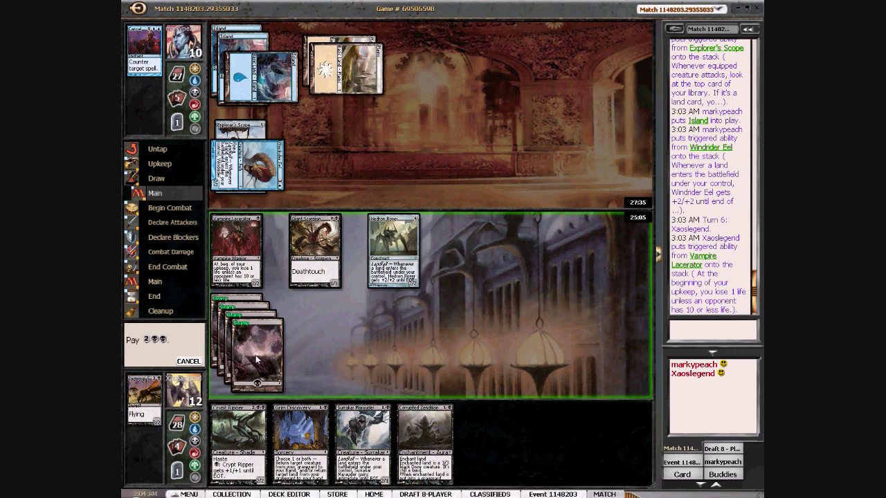
{"action": "left_click", "coordinate": [228, 303]}
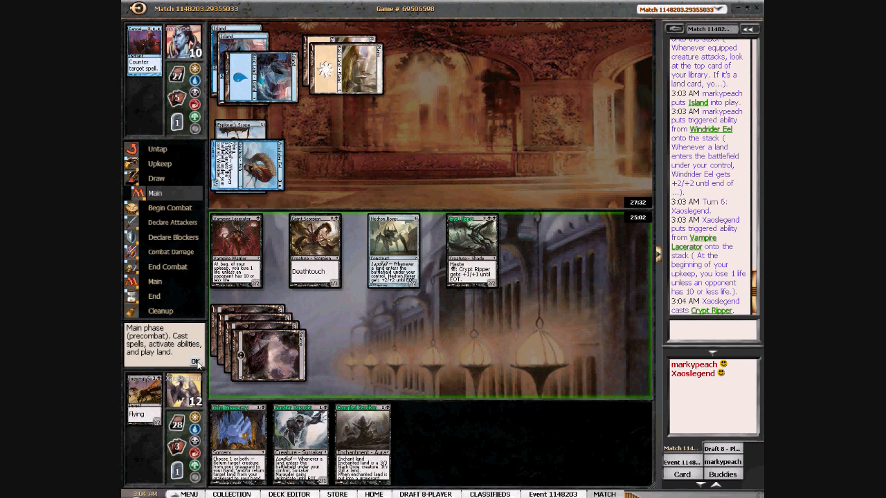
- Send all four creatures in unblocked, dropping the opponent from 10 life to 3
{"action": "left_click", "coordinate": [197, 362]}
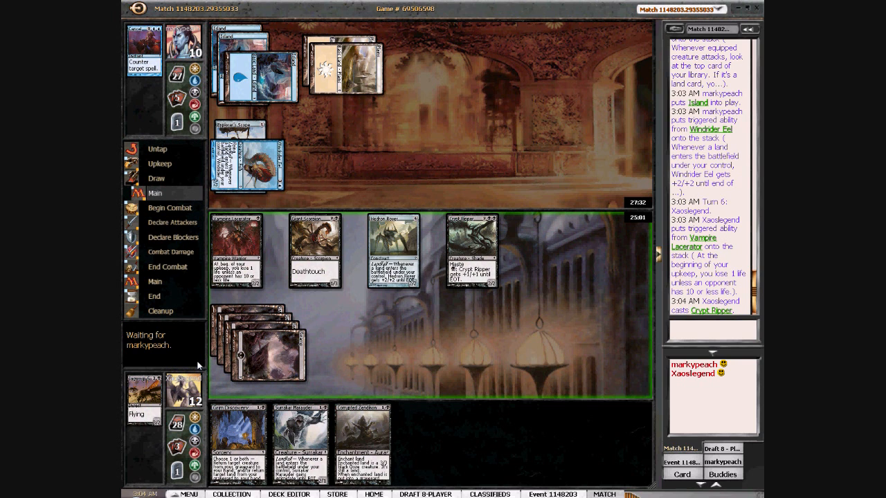
{"action": "left_click", "coordinate": [197, 364]}
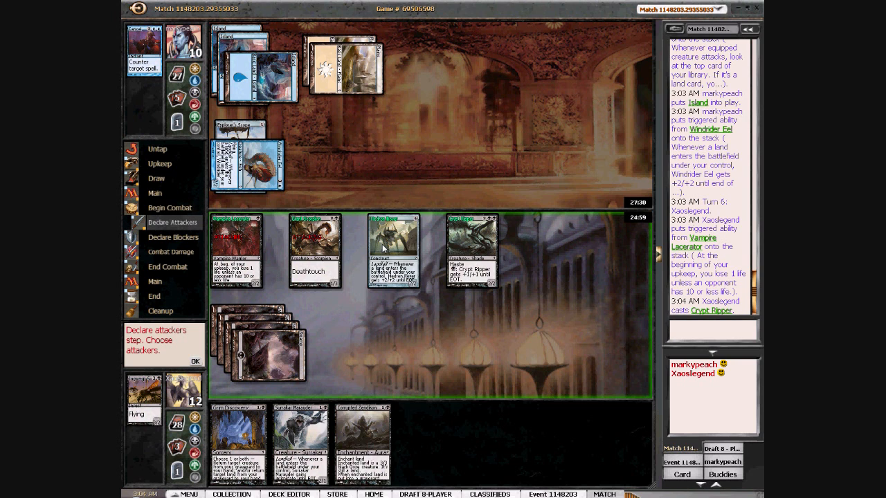
{"action": "left_click", "coordinate": [200, 359]}
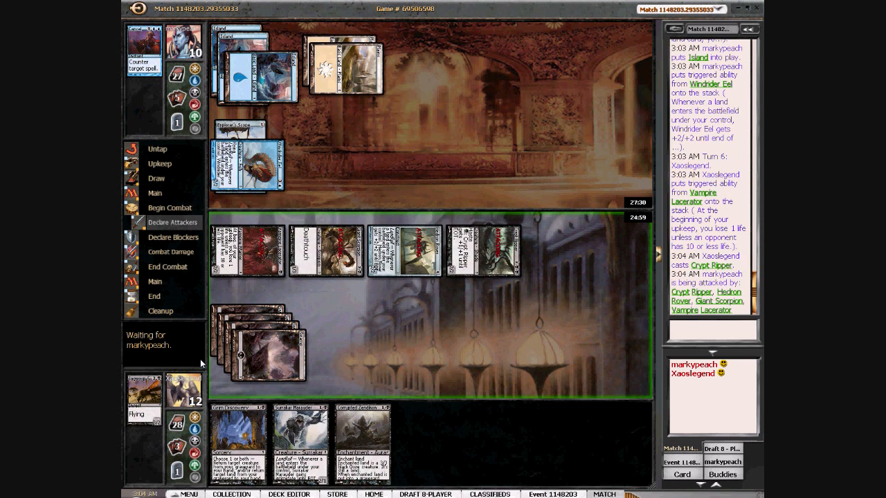
{"action": "left_click", "coordinate": [197, 361]}
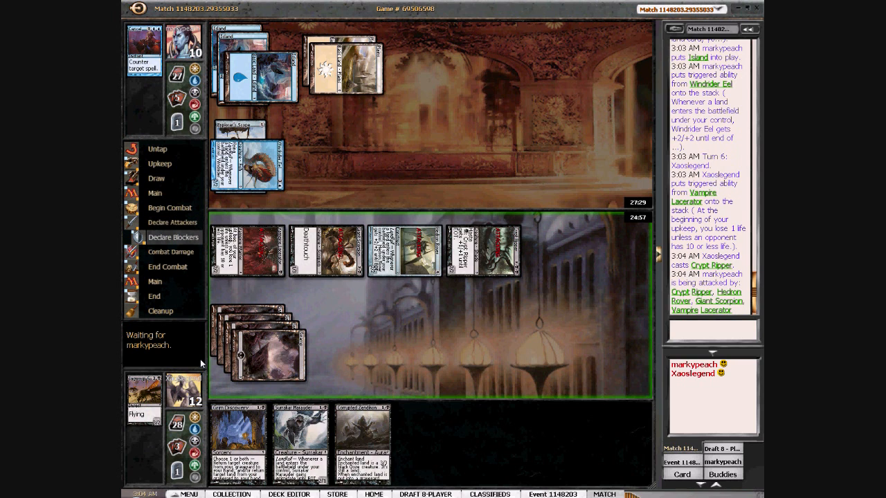
{"action": "left_click", "coordinate": [198, 361]}
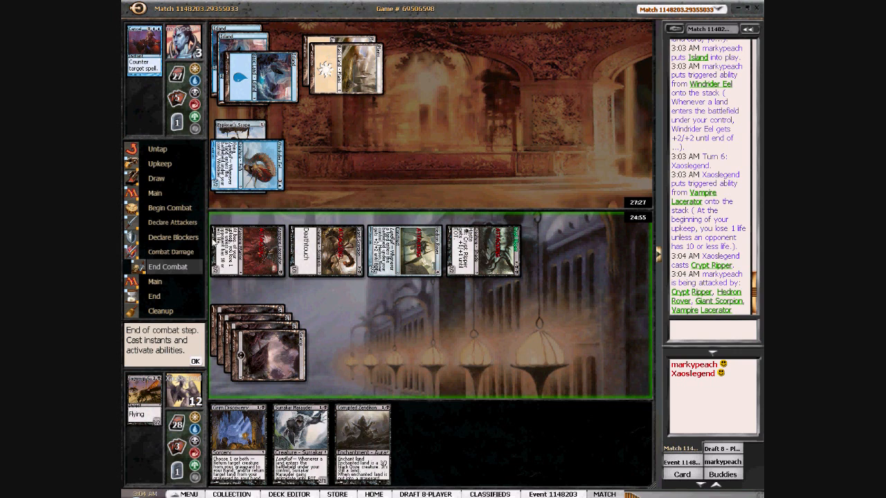
{"action": "left_click", "coordinate": [196, 361]}
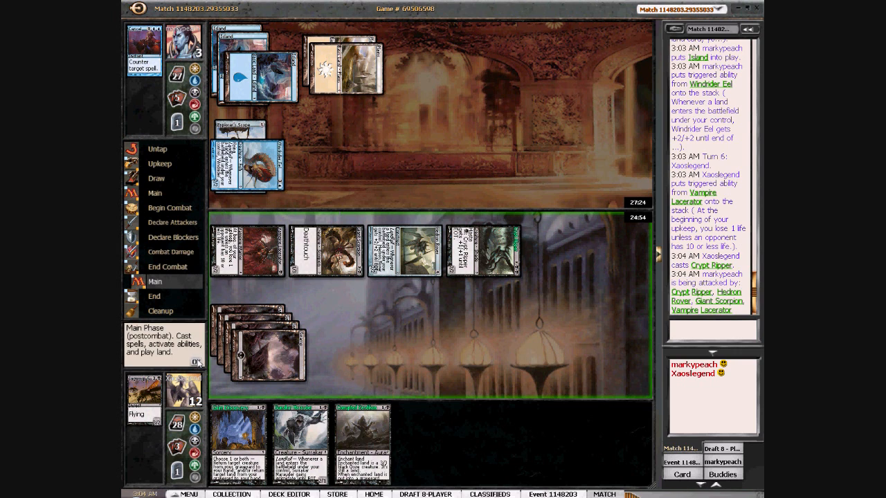
- Pass priority through the opponent's turn 6, letting Surrakar Banisher bounce Crypt Ripper to hand
{"action": "left_click", "coordinate": [197, 363]}
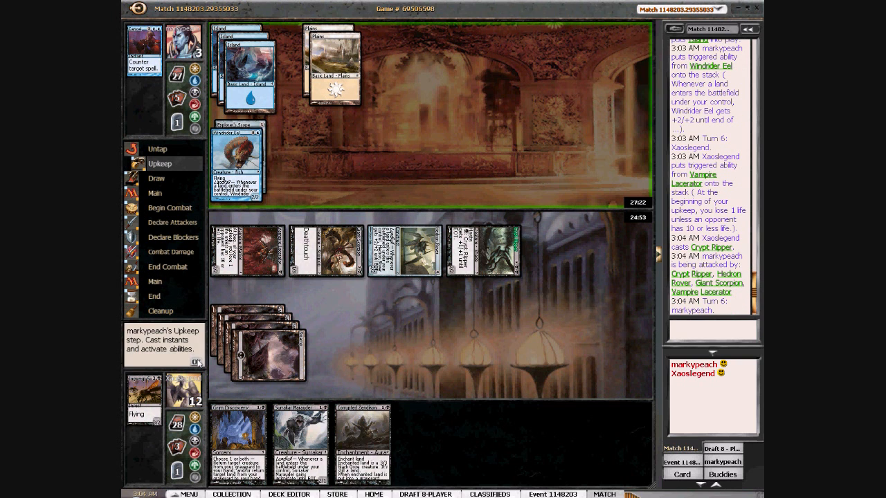
{"action": "left_click", "coordinate": [197, 363]}
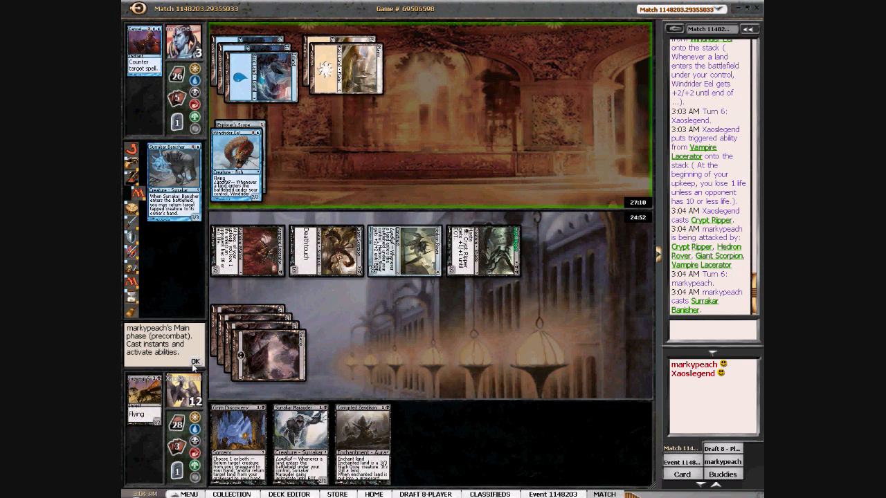
{"action": "left_click", "coordinate": [194, 364]}
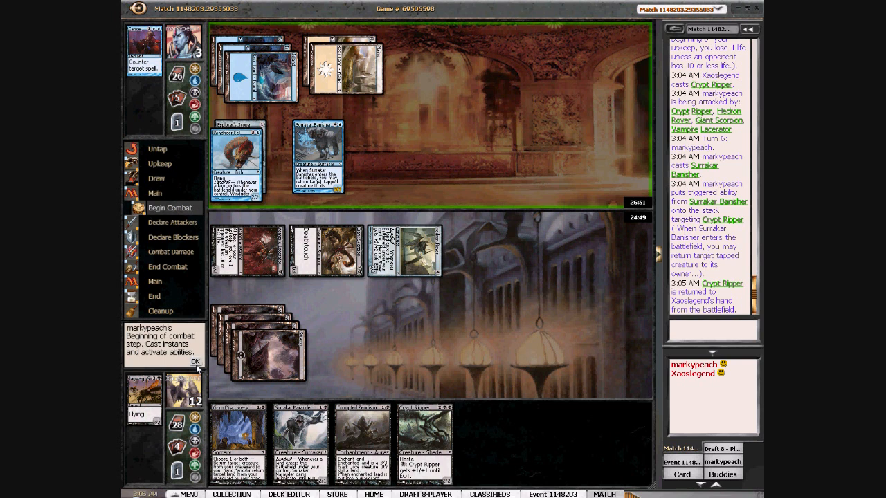
{"action": "left_click", "coordinate": [197, 367]}
{"action": "left_click", "coordinate": [196, 367]}
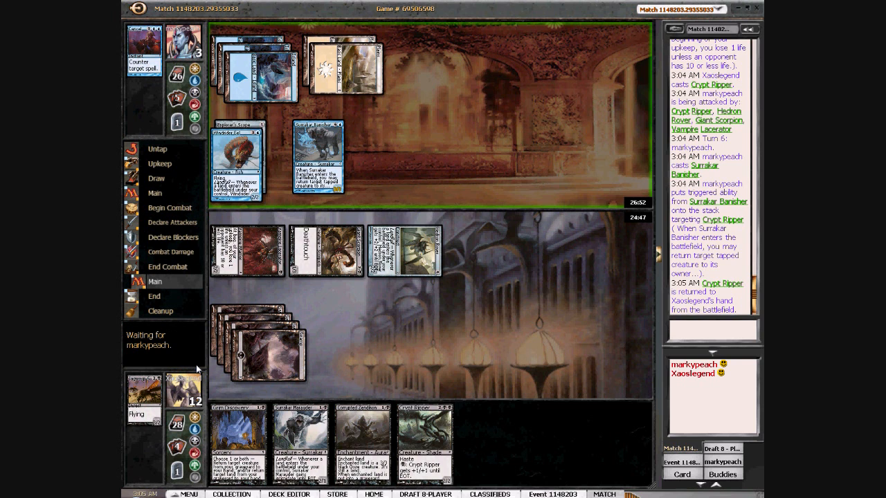
{"action": "left_click", "coordinate": [196, 367]}
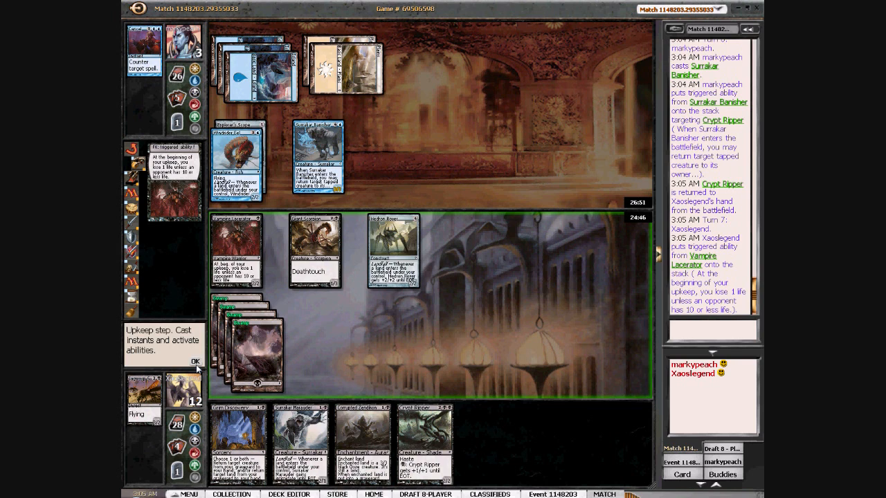
- Play the drawn Swamp on turn 7 and take game one on the opponent's concession
{"action": "left_click", "coordinate": [196, 362]}
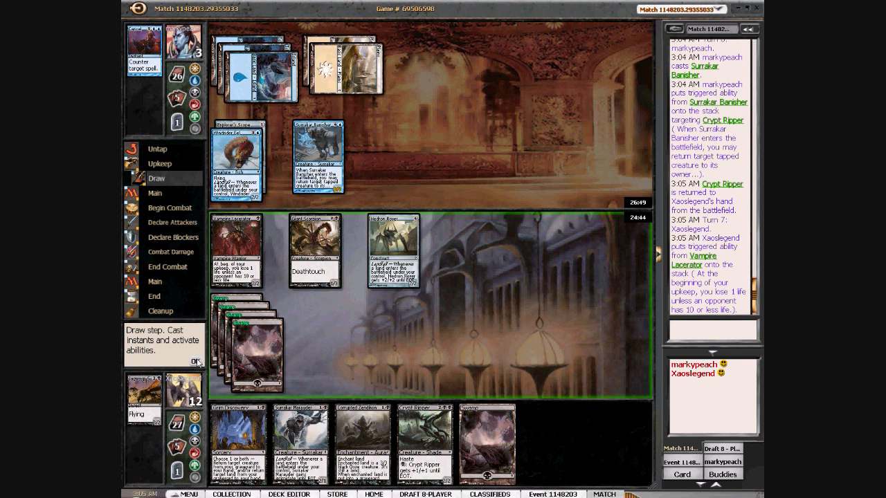
{"action": "left_click", "coordinate": [196, 362]}
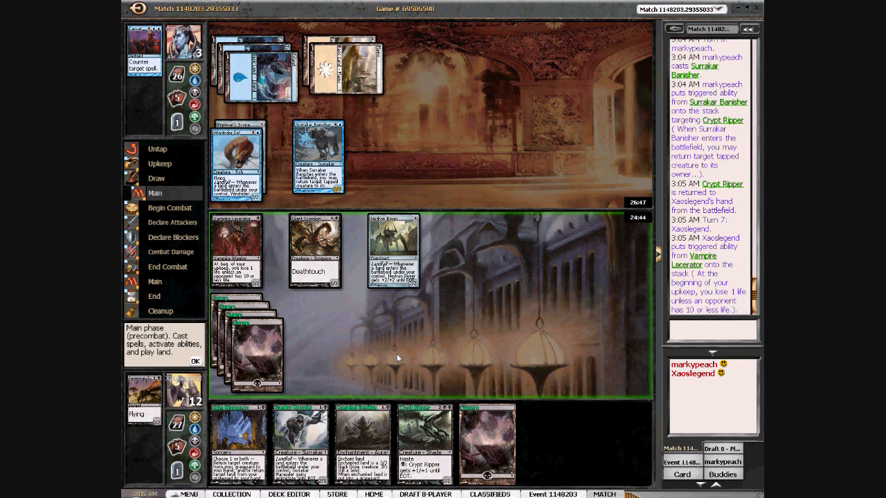
{"action": "double_click", "coordinate": [496, 443]}
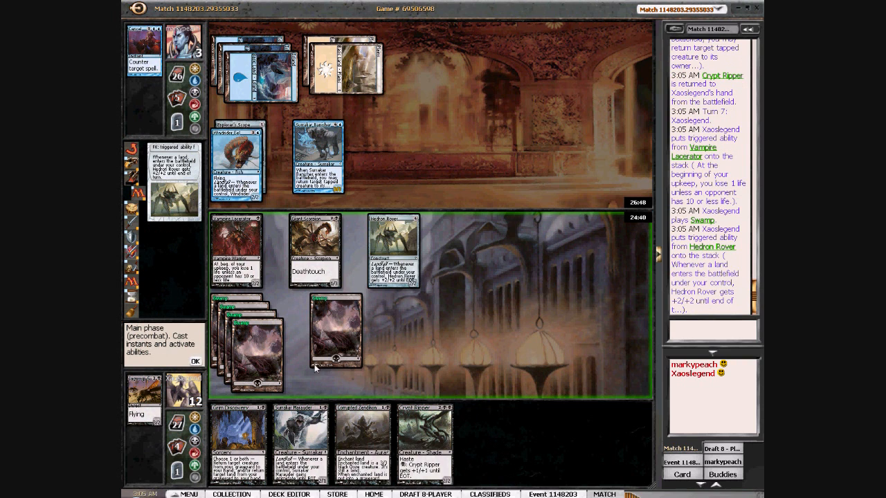
{"action": "left_click", "coordinate": [195, 361]}
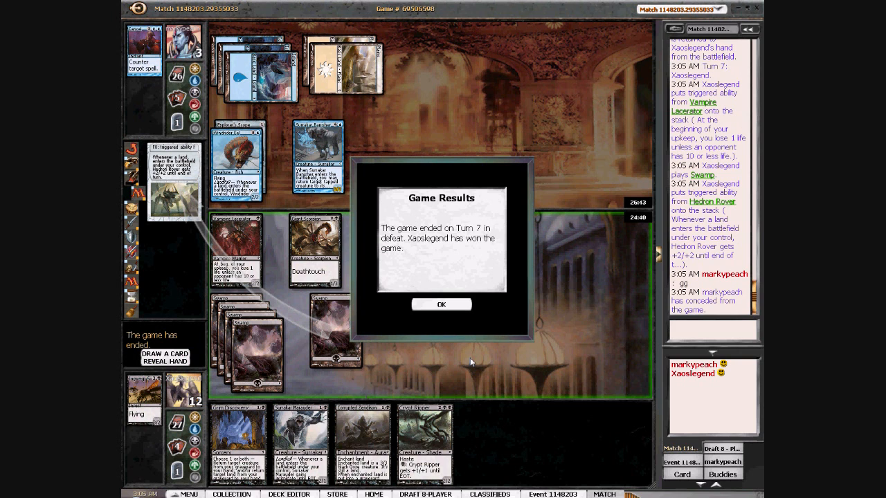
{"action": "left_click", "coordinate": [693, 335]}
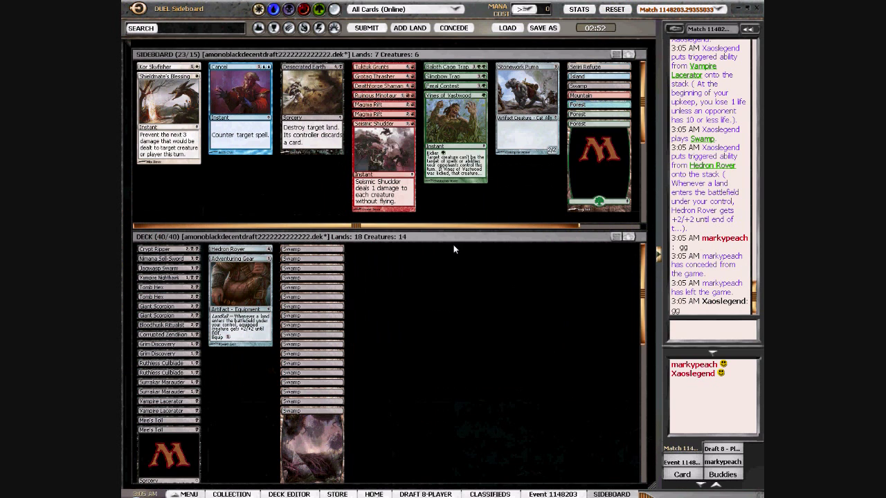
- Sort the deck into piles by mana cost and bring both Magma Rifts in from the sideboard
{"action": "right_click", "coordinate": [436, 298]}
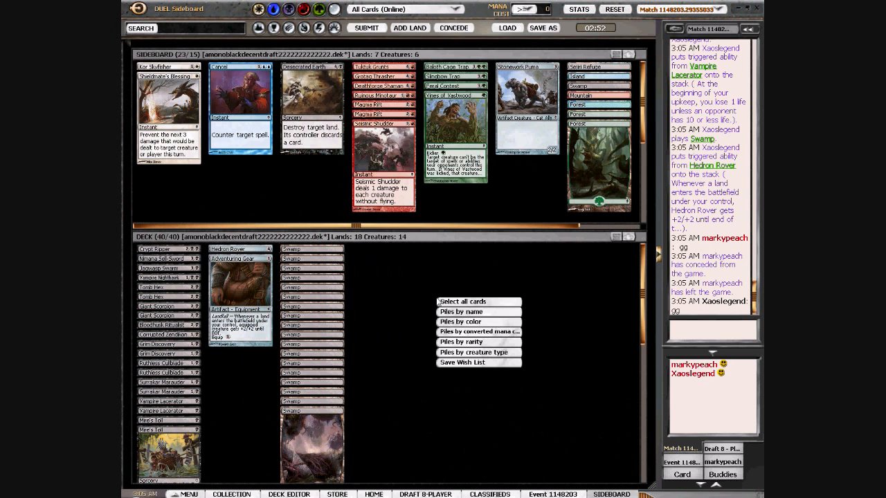
{"action": "left_click", "coordinate": [455, 332]}
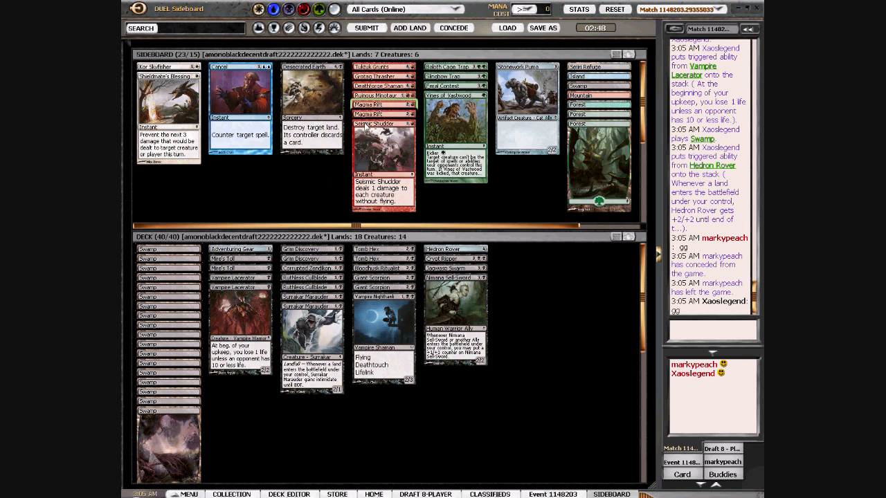
{"action": "mouse_move", "coordinate": [381, 113]}
{"action": "left_mouse_down"}
{"action": "mouse_move", "coordinate": [313, 358]}
{"action": "mouse_move", "coordinate": [384, 332]}
{"action": "left_mouse_up"}
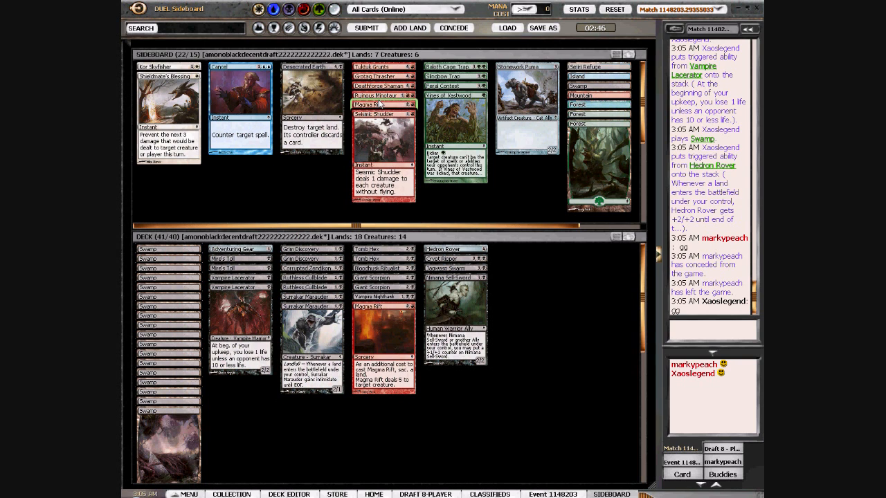
{"action": "left_click_drag", "start_coordinate": [382, 105], "coordinate": [391, 356]}
{"action": "right_click", "coordinate": [280, 403]}
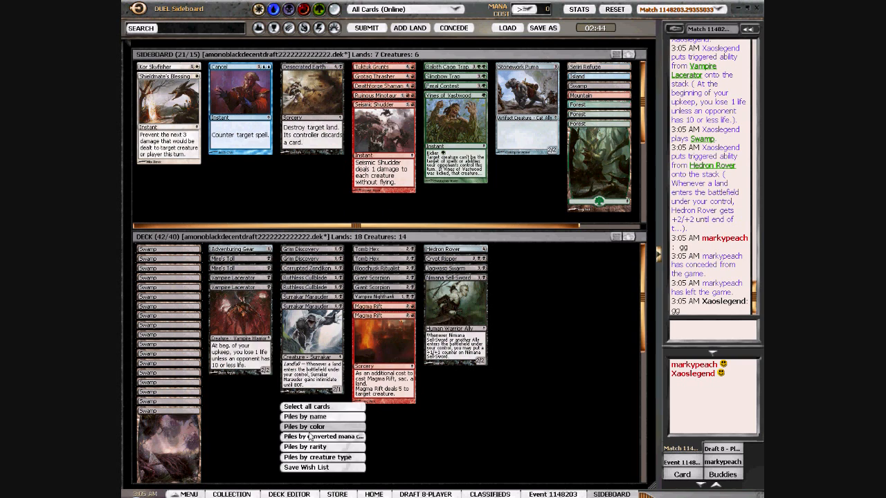
{"action": "left_click", "coordinate": [356, 441]}
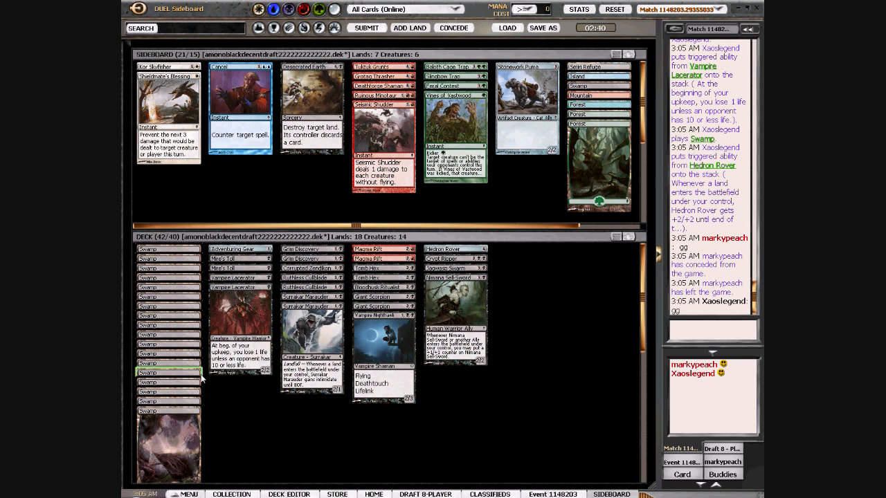
- Move five Swamps to the sideboard and add five Mountains with ADD LAND
{"action": "mouse_move", "coordinate": [205, 377]}
{"action": "left_mouse_down"}
{"action": "mouse_move", "coordinate": [183, 422]}
{"action": "mouse_move", "coordinate": [166, 159]}
{"action": "left_mouse_up"}
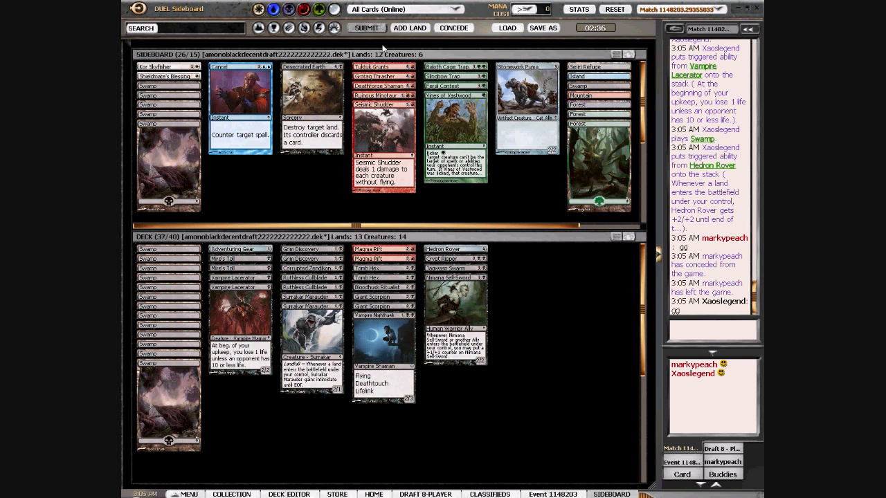
{"action": "left_click", "coordinate": [410, 29]}
{"action": "left_click", "coordinate": [485, 280]}
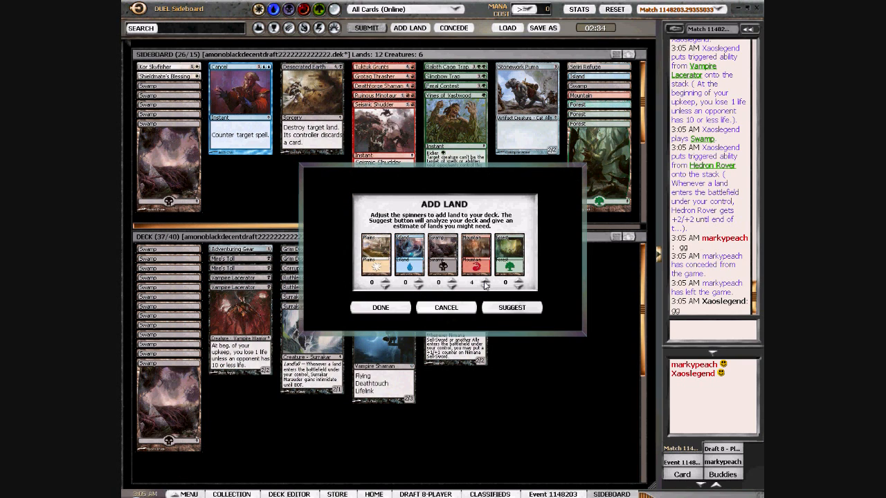
{"action": "left_click", "coordinate": [485, 280]}
{"action": "left_click", "coordinate": [380, 307]}
{"action": "right_click", "coordinate": [284, 422]}
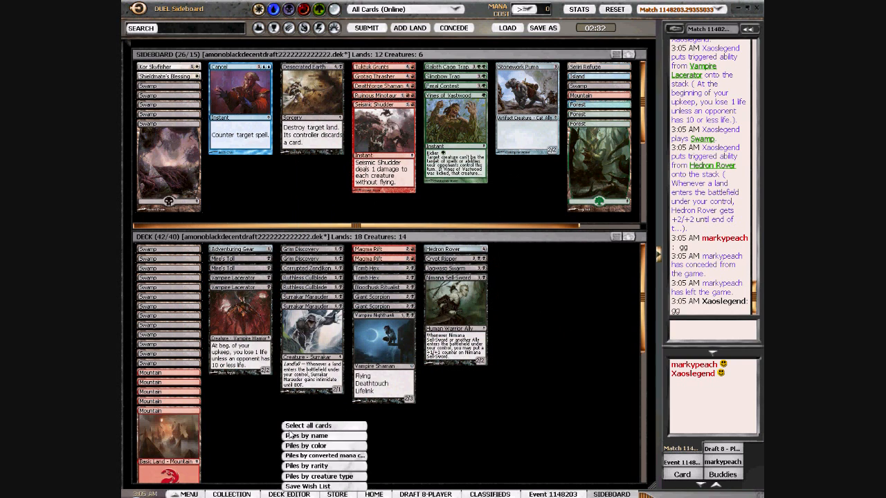
{"action": "left_click", "coordinate": [324, 456]}
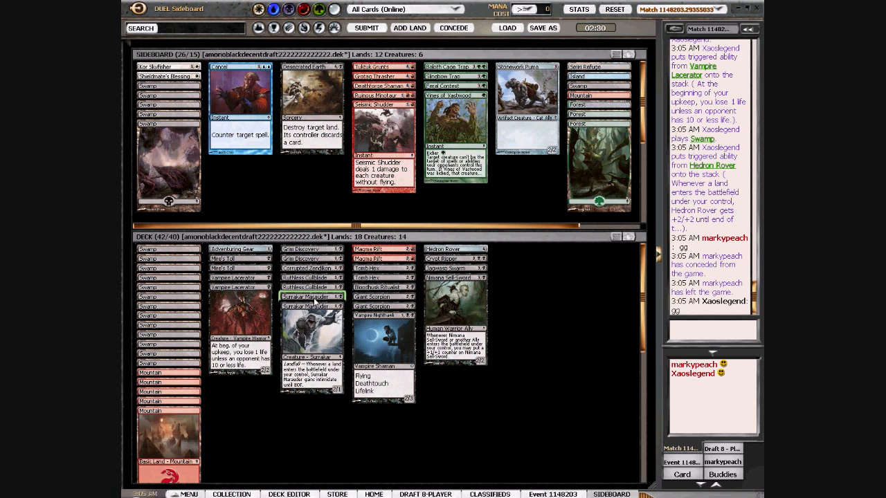
- Sideboard both Giant Scorpions and one Mire's Toll
{"action": "double_click", "coordinate": [387, 306]}
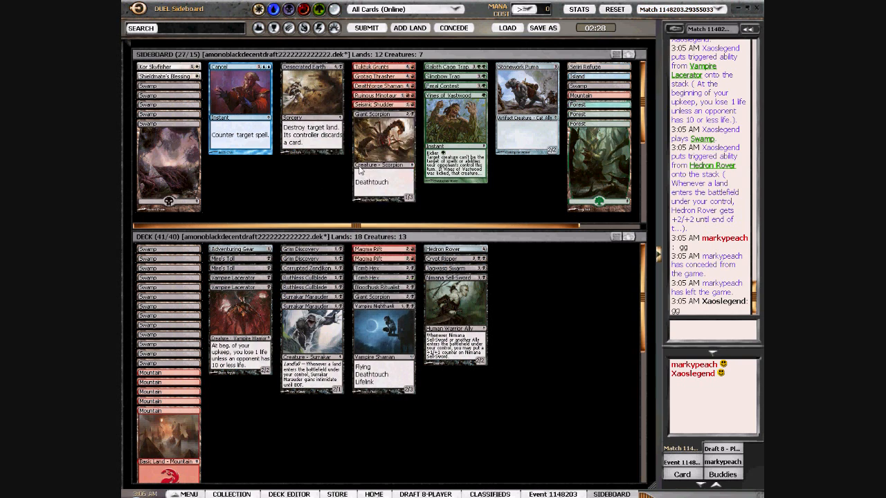
{"action": "double_click", "coordinate": [387, 297]}
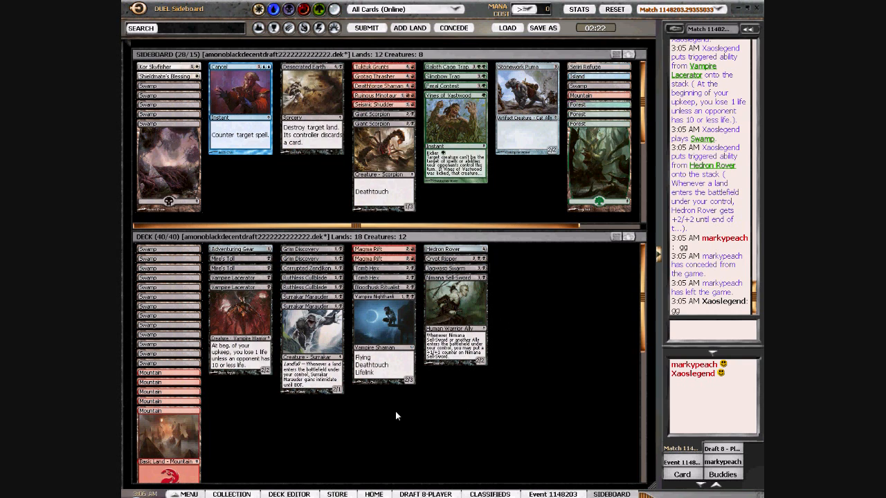
{"action": "left_click", "coordinate": [245, 259]}
{"action": "double_click", "coordinate": [246, 259]}
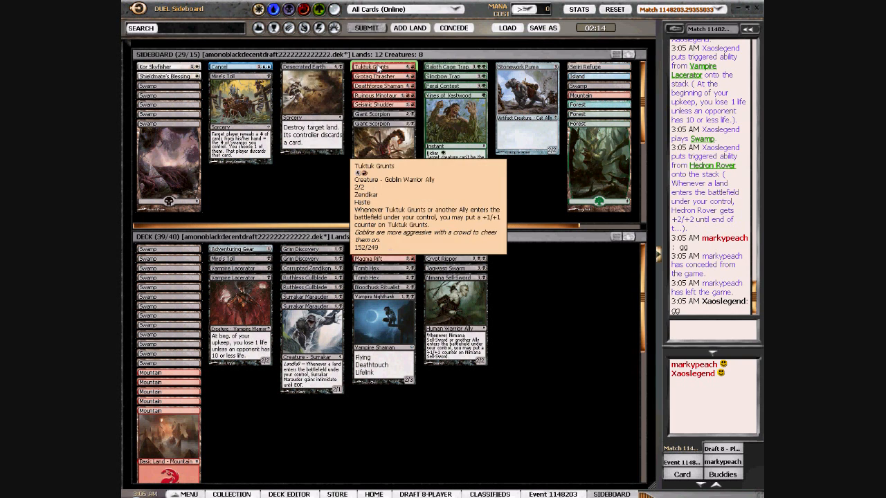
- Bring in Tuktuk Grunts and Grotag Thrasher and cut the other Mire's Toll, leaving 40 cards
{"action": "left_click_drag", "start_coordinate": [379, 67], "coordinate": [524, 317]}
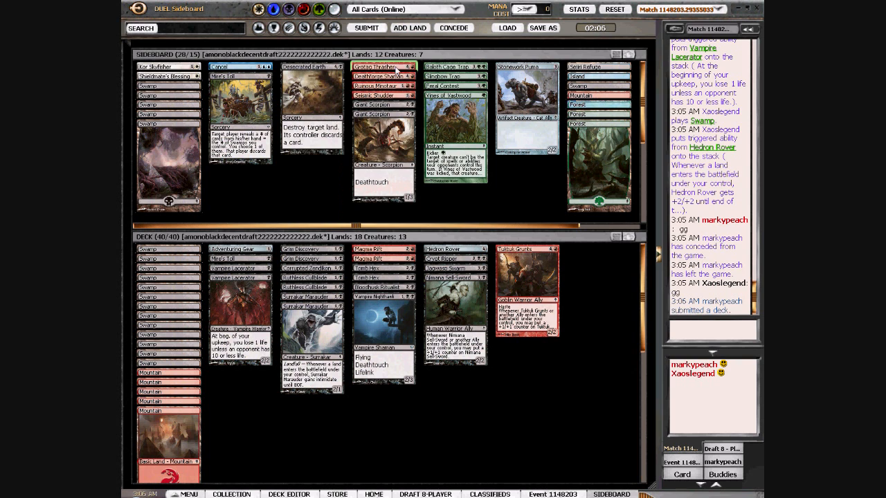
{"action": "mouse_move", "coordinate": [382, 76]}
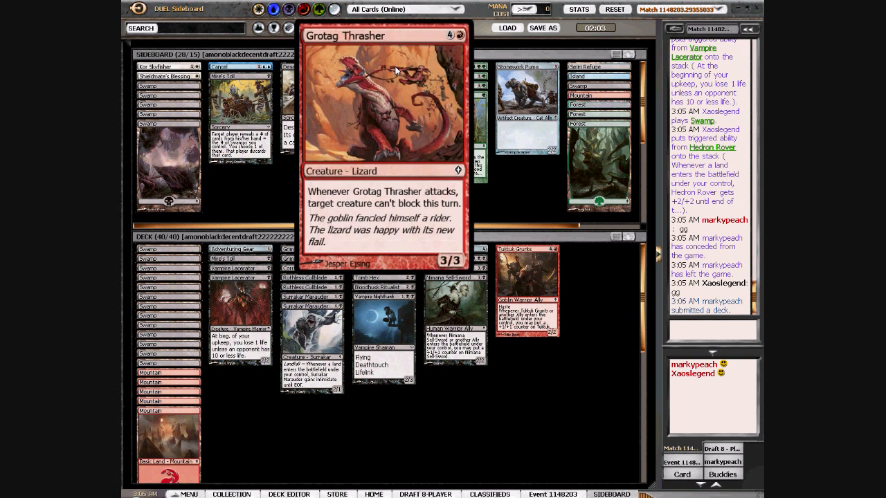
{"action": "double_click", "coordinate": [395, 69]}
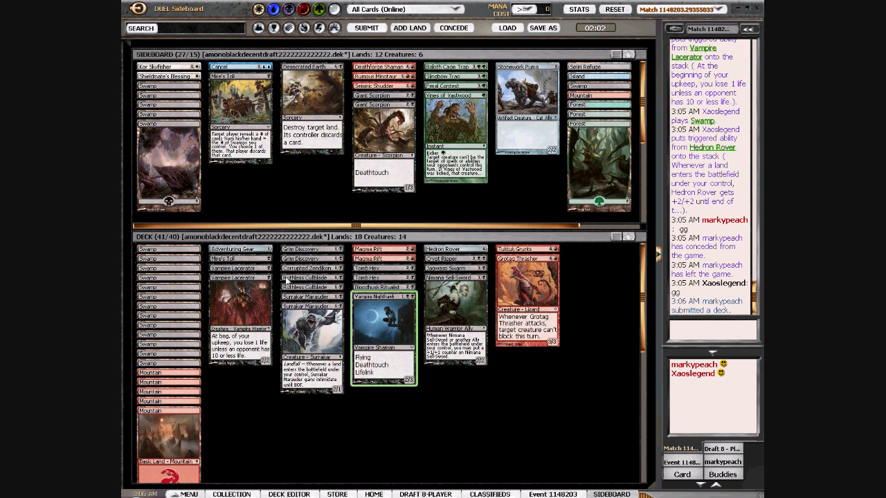
{"action": "double_click", "coordinate": [247, 258]}
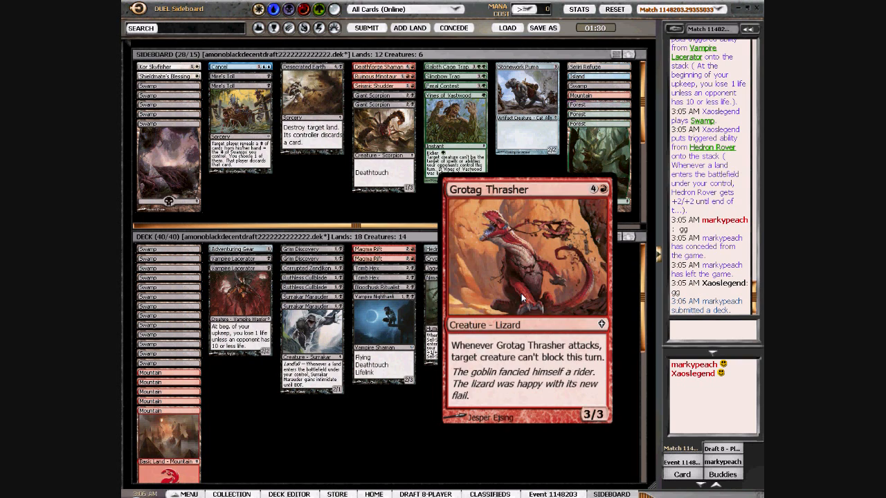
- Submit the deck, send 'gl' in chat, and keep the opening seven for game two
{"action": "left_click", "coordinate": [366, 28]}
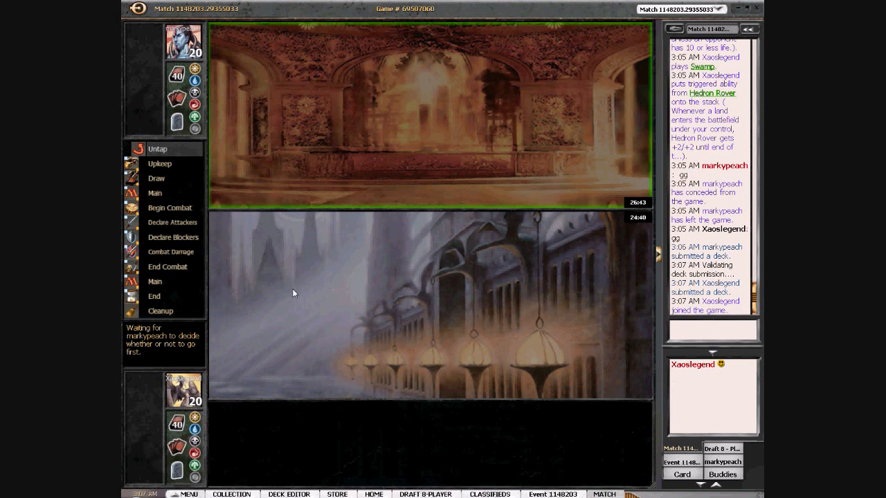
{"action": "left_click", "coordinate": [698, 332]}
{"action": "key", "text": "Return"}
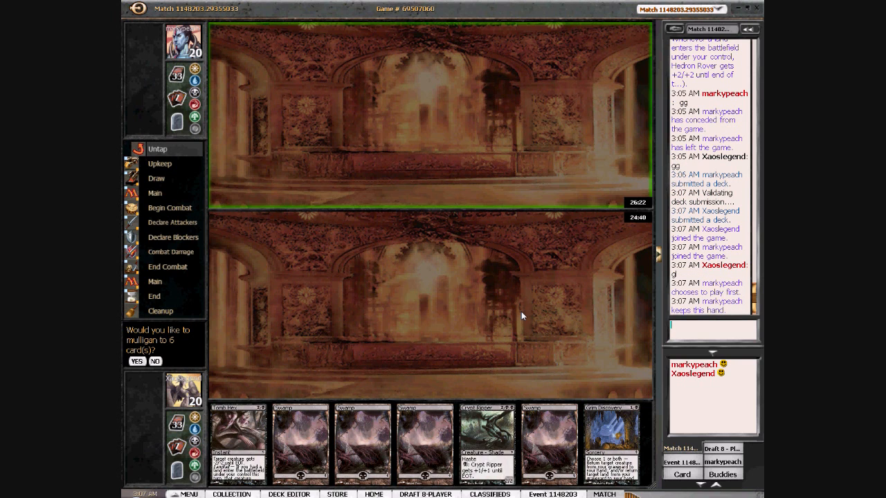
{"action": "left_click", "coordinate": [155, 361]}
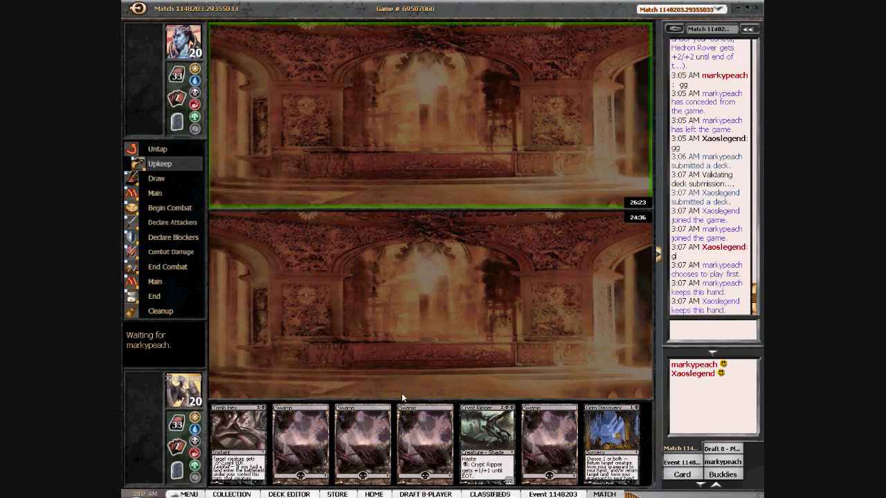